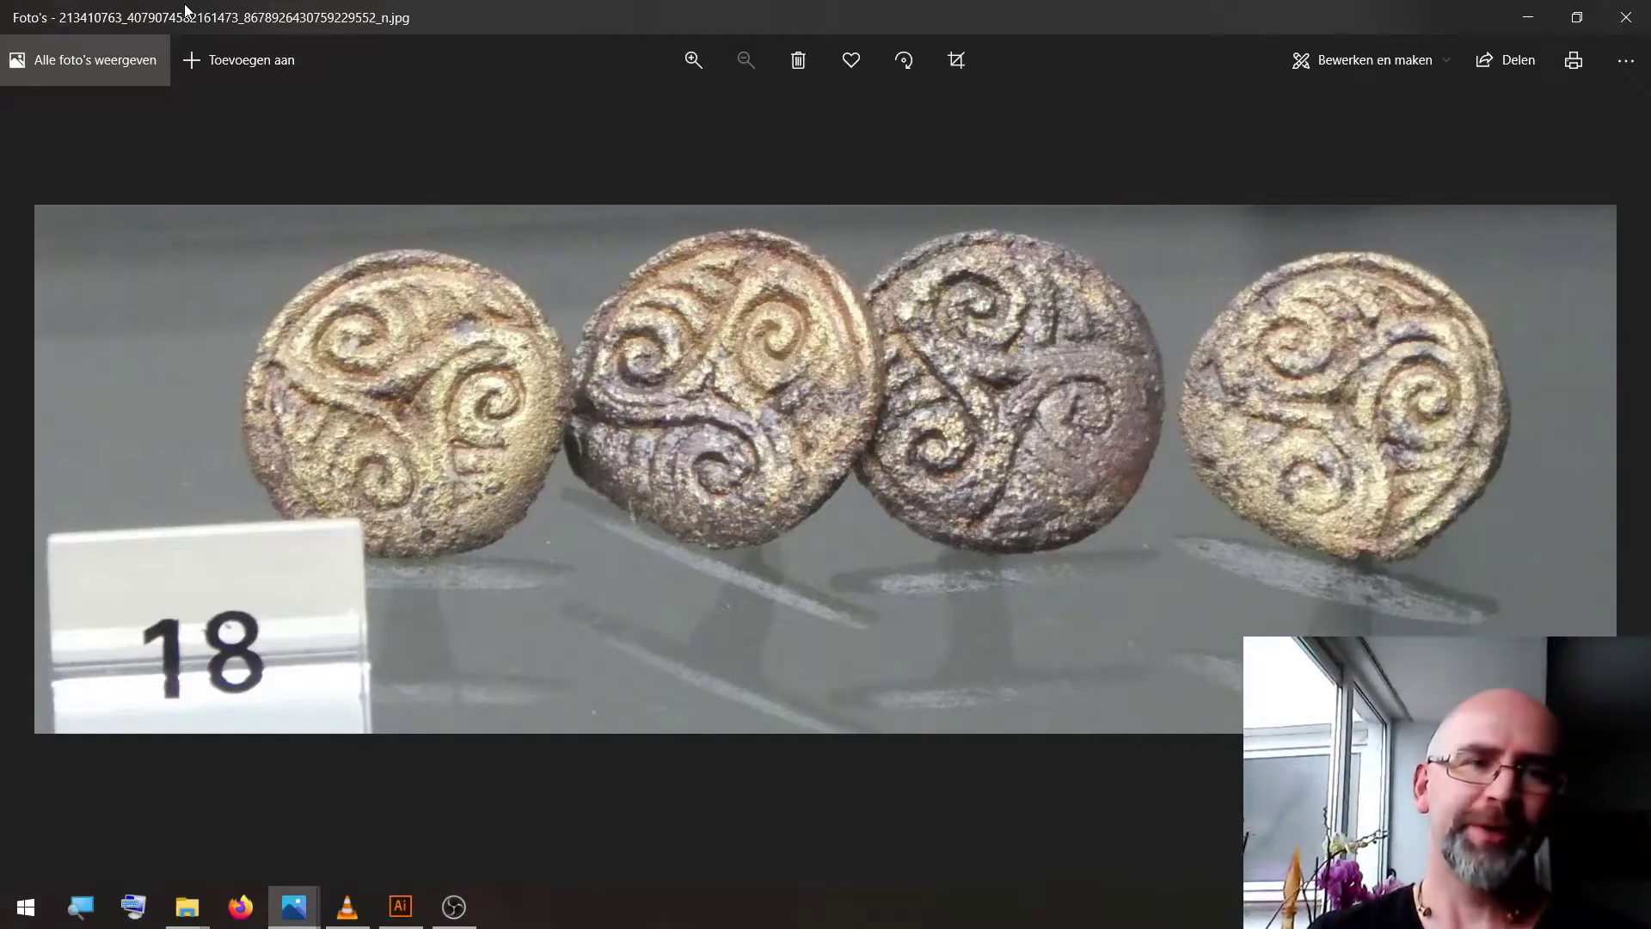
Zoom in on the coin photo three times and pan to reveal the 18 label
click(693, 60)
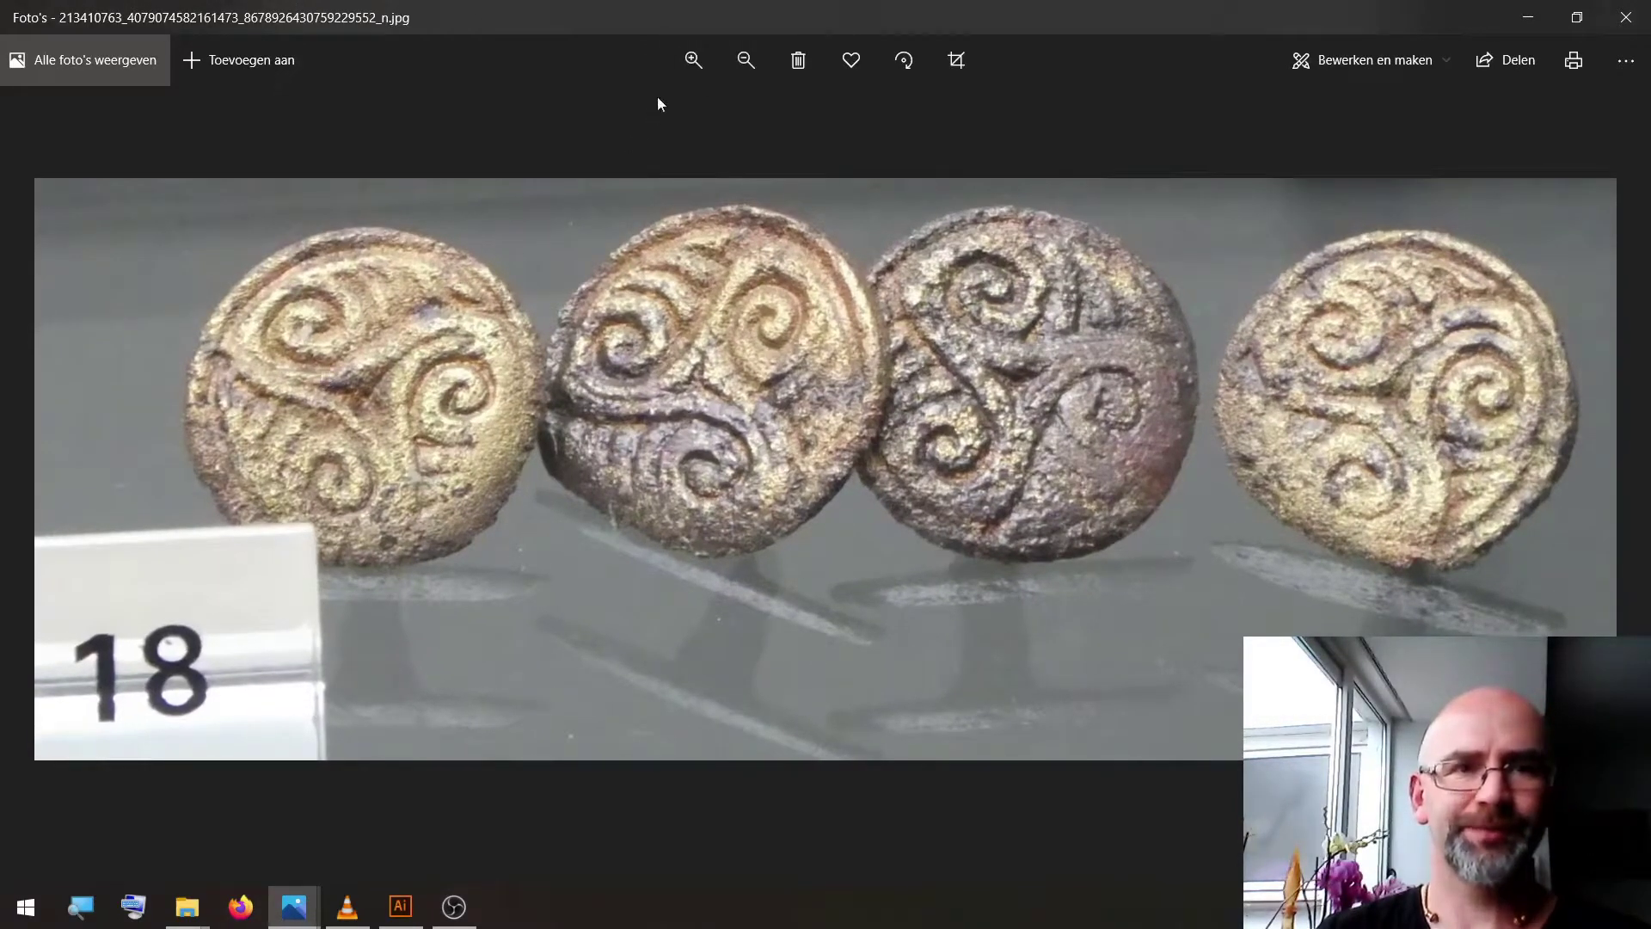
click(687, 60)
click(693, 60)
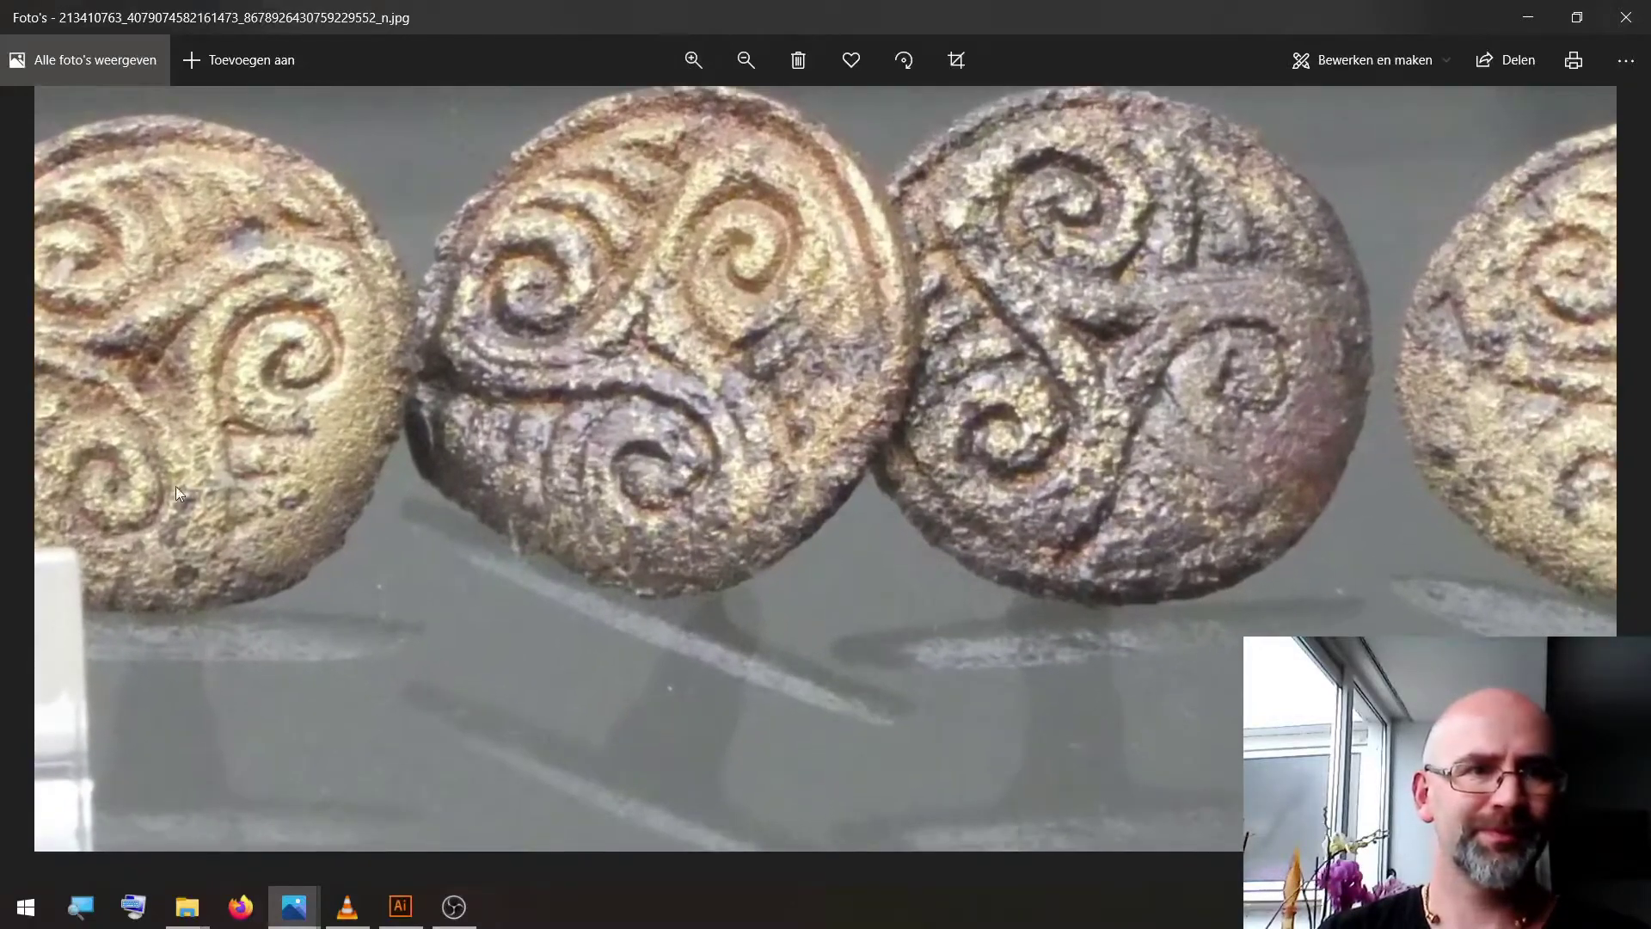
drag(175, 487, 829, 592)
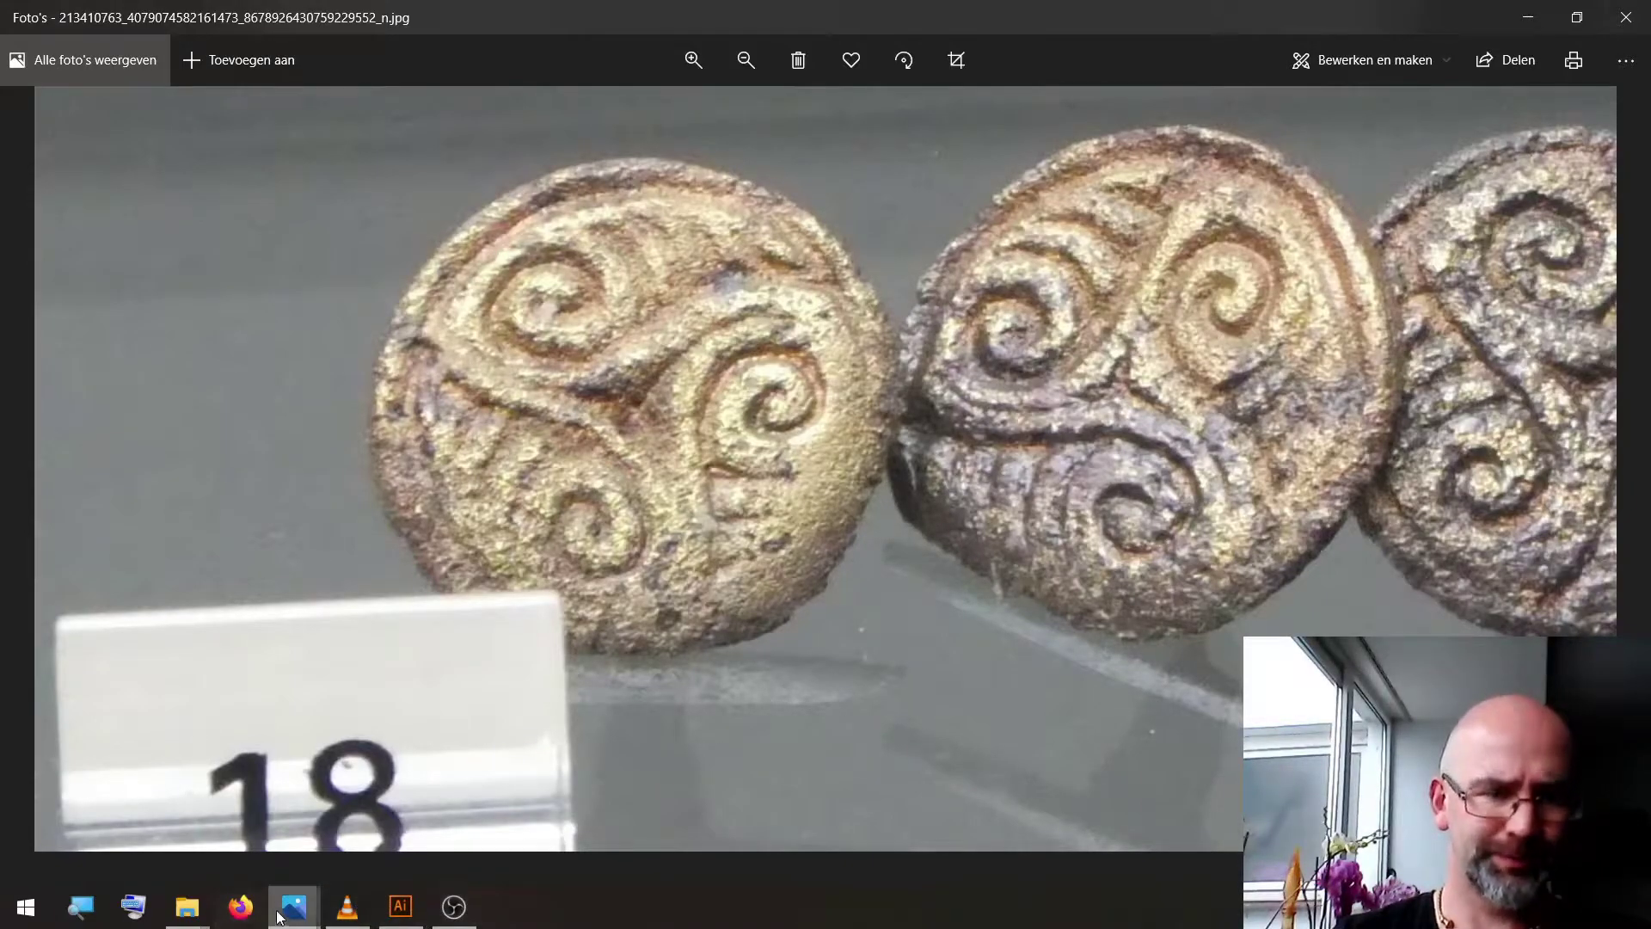
Show the Gaul map gallia031.jpg, then bring titelberg.ai in Illustrator to the front
mouse_move(279, 916)
click(411, 798)
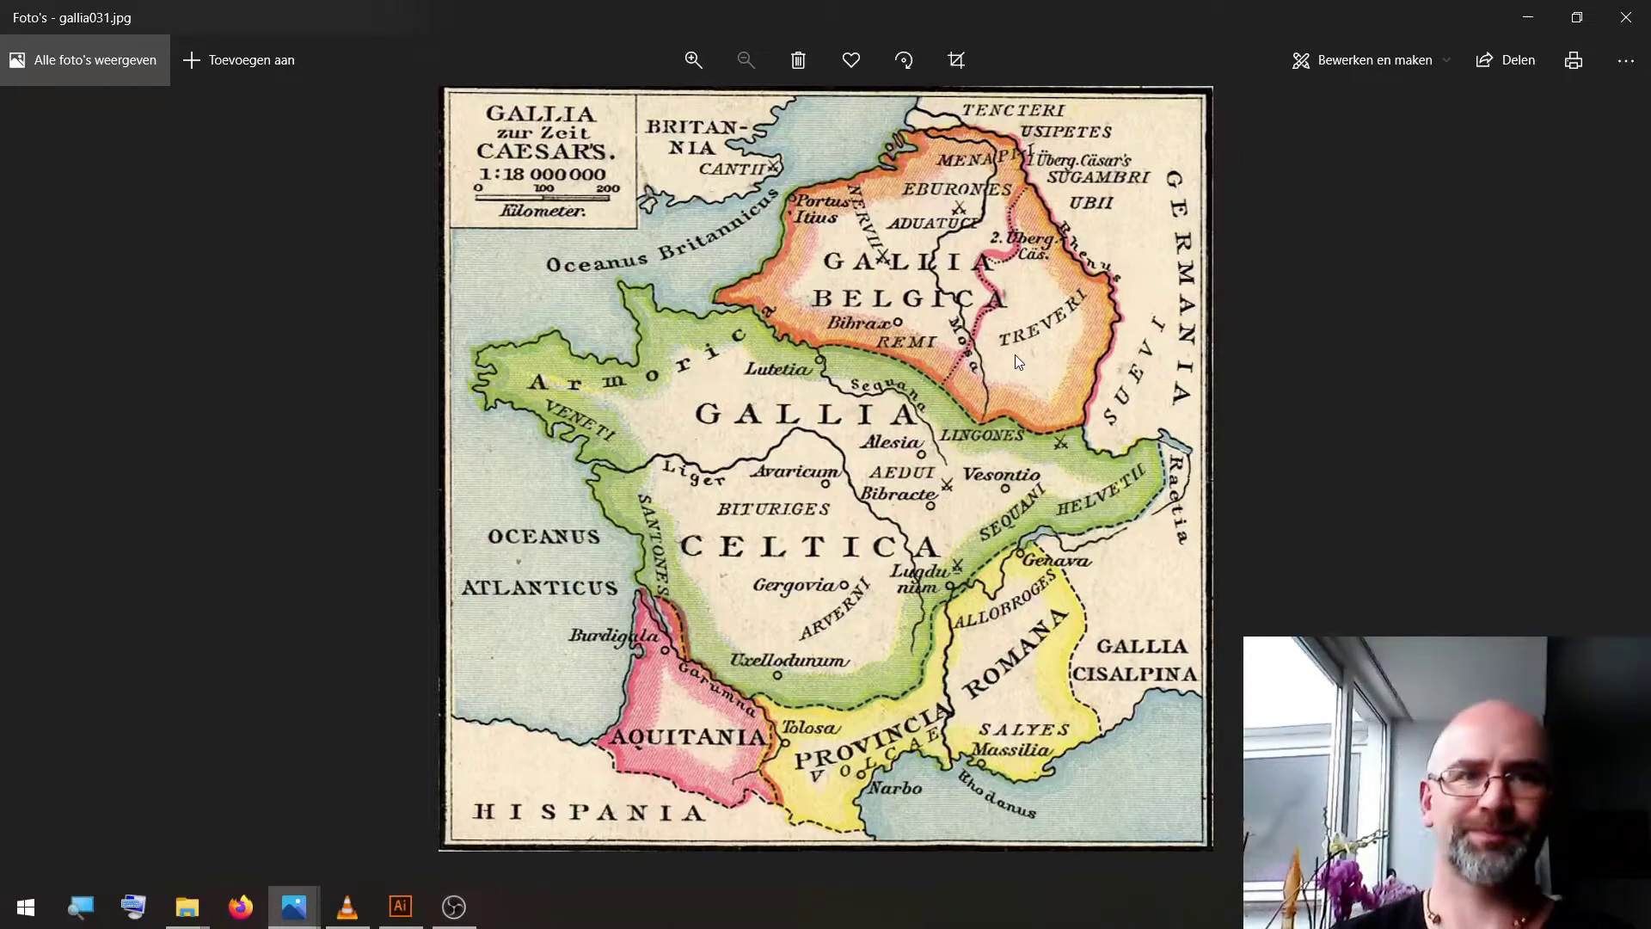
key(alt+Tab)
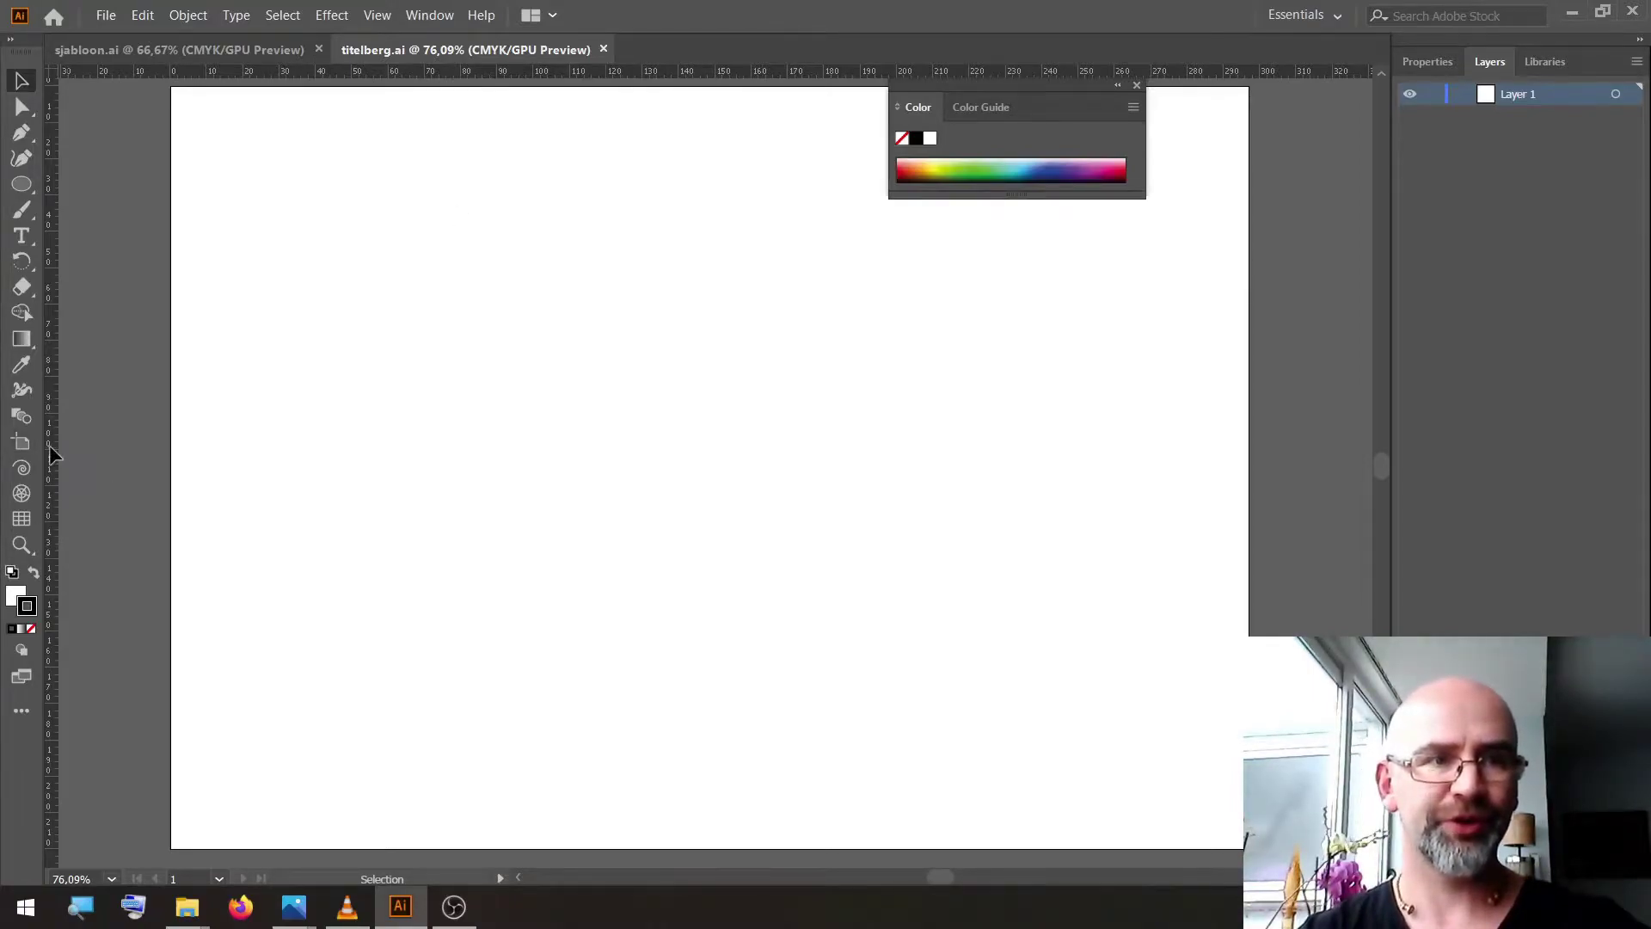
Add a vertical guide and draw a 70 × 70 mm circle with a black stroke
drag(50, 445, 705, 511)
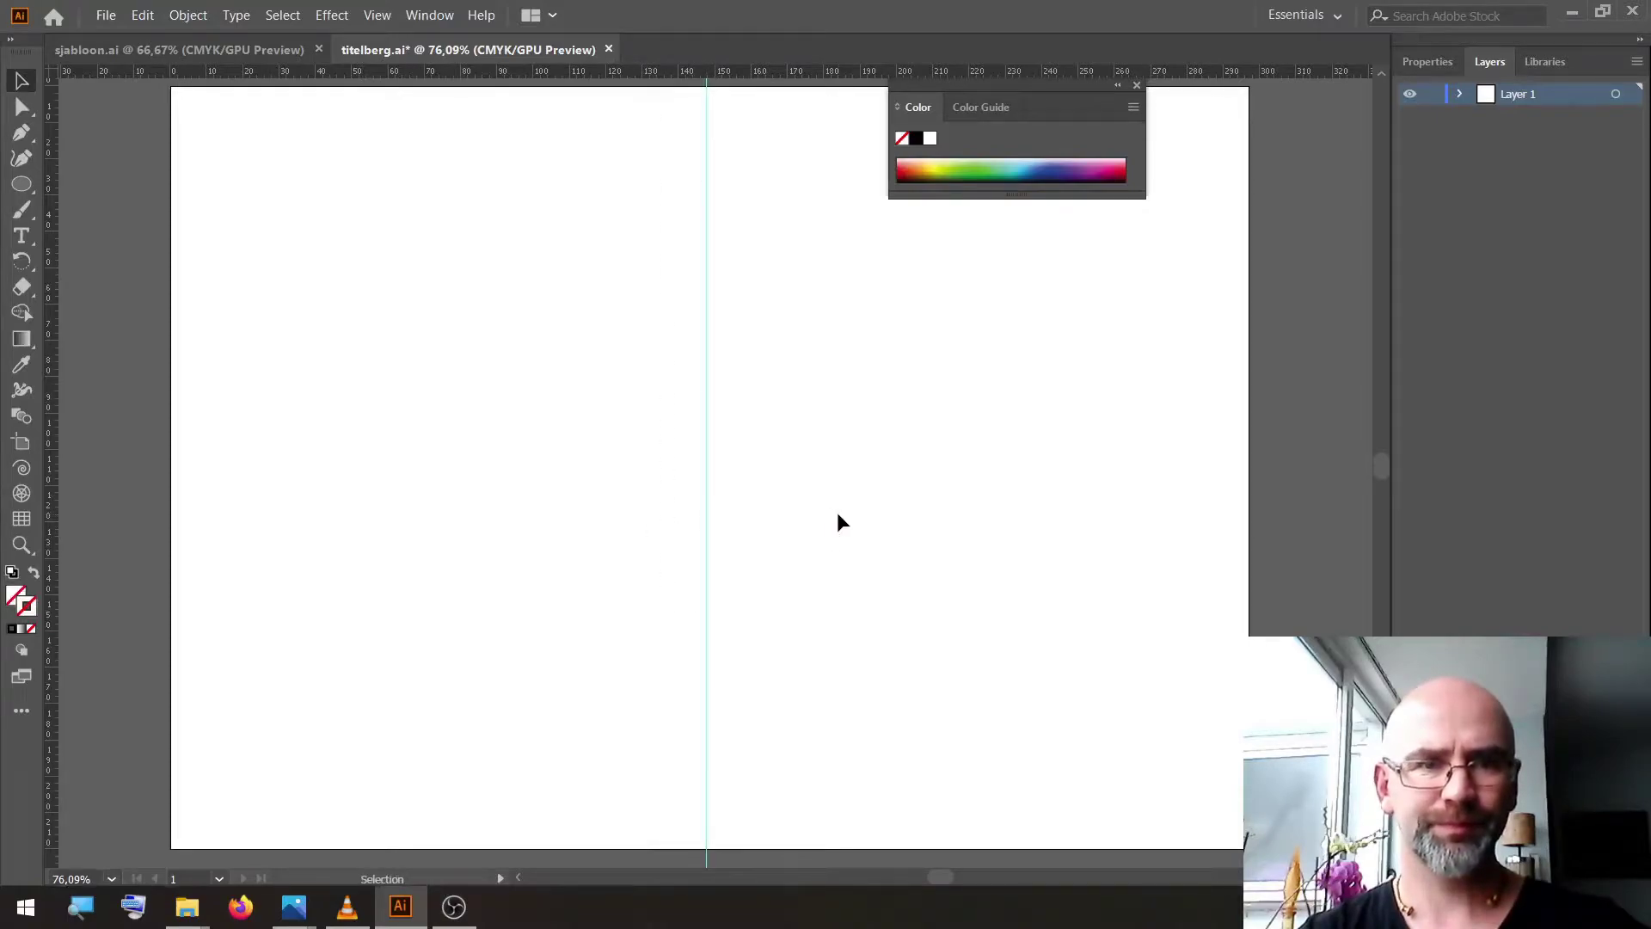
click(23, 189)
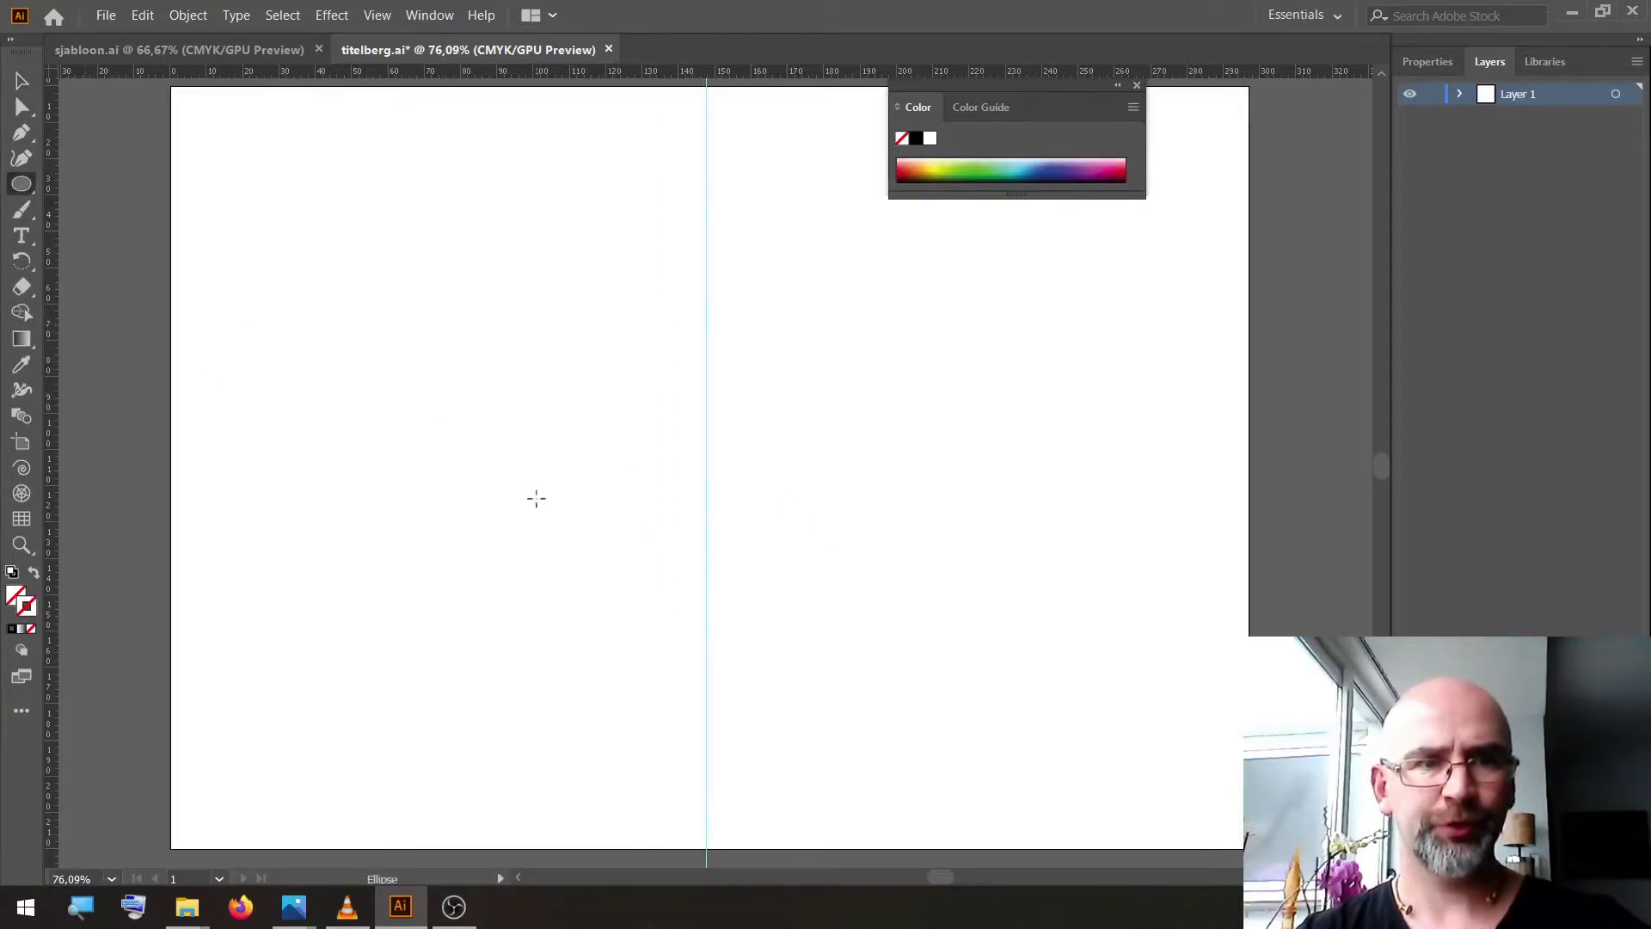
click(537, 498)
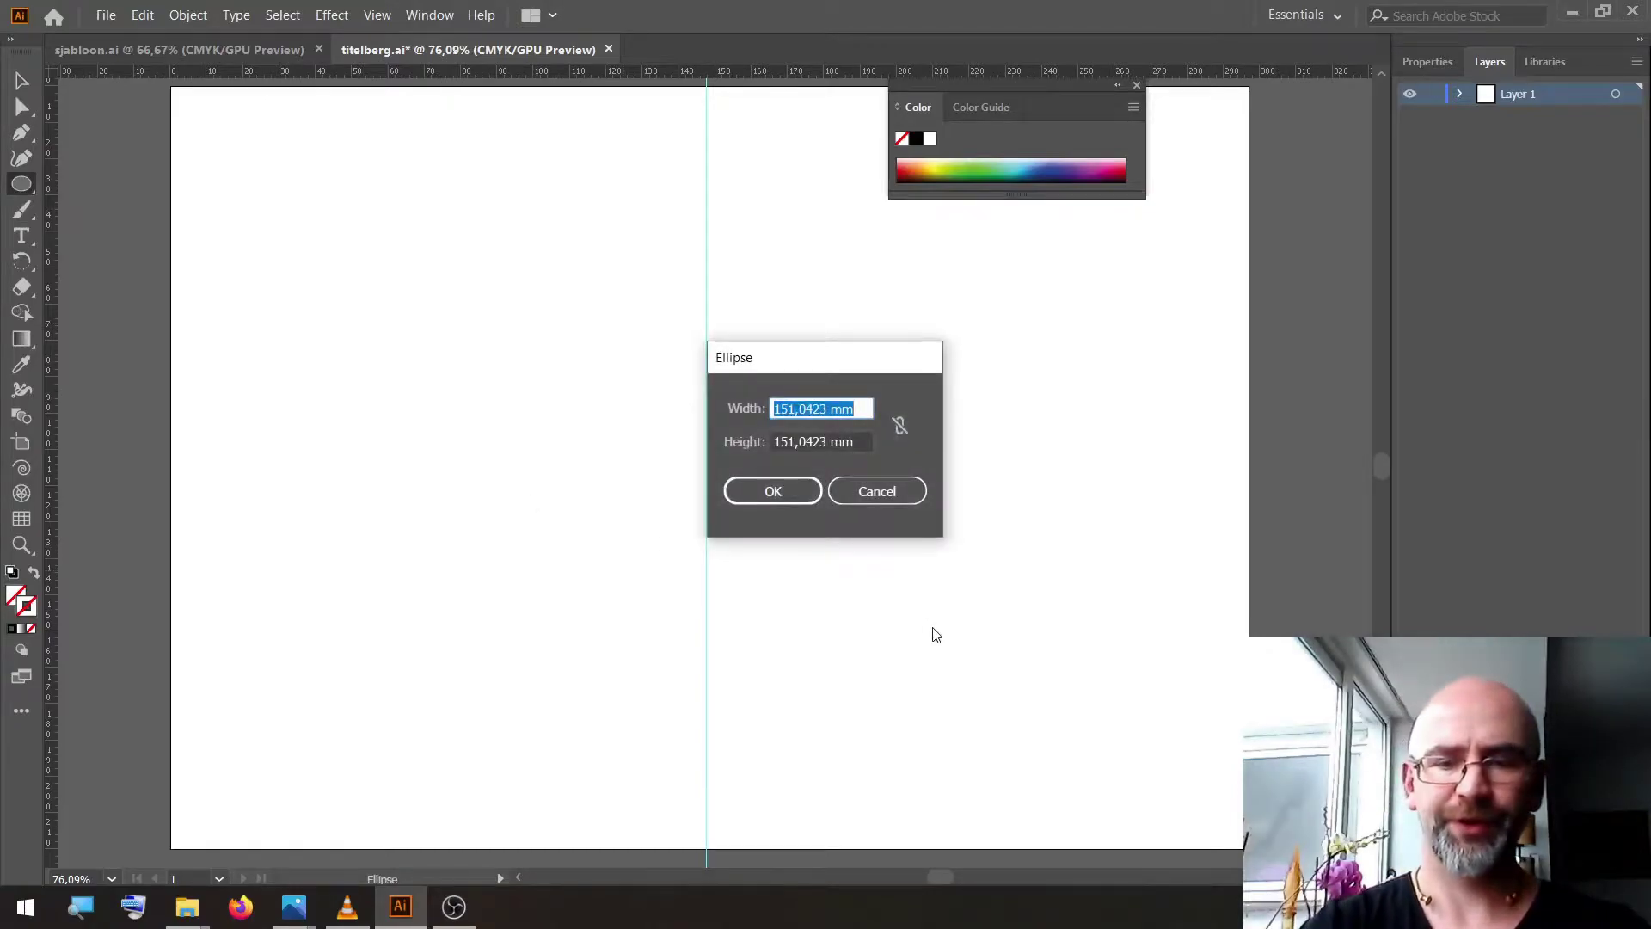
text(700)
key(BackSpace)
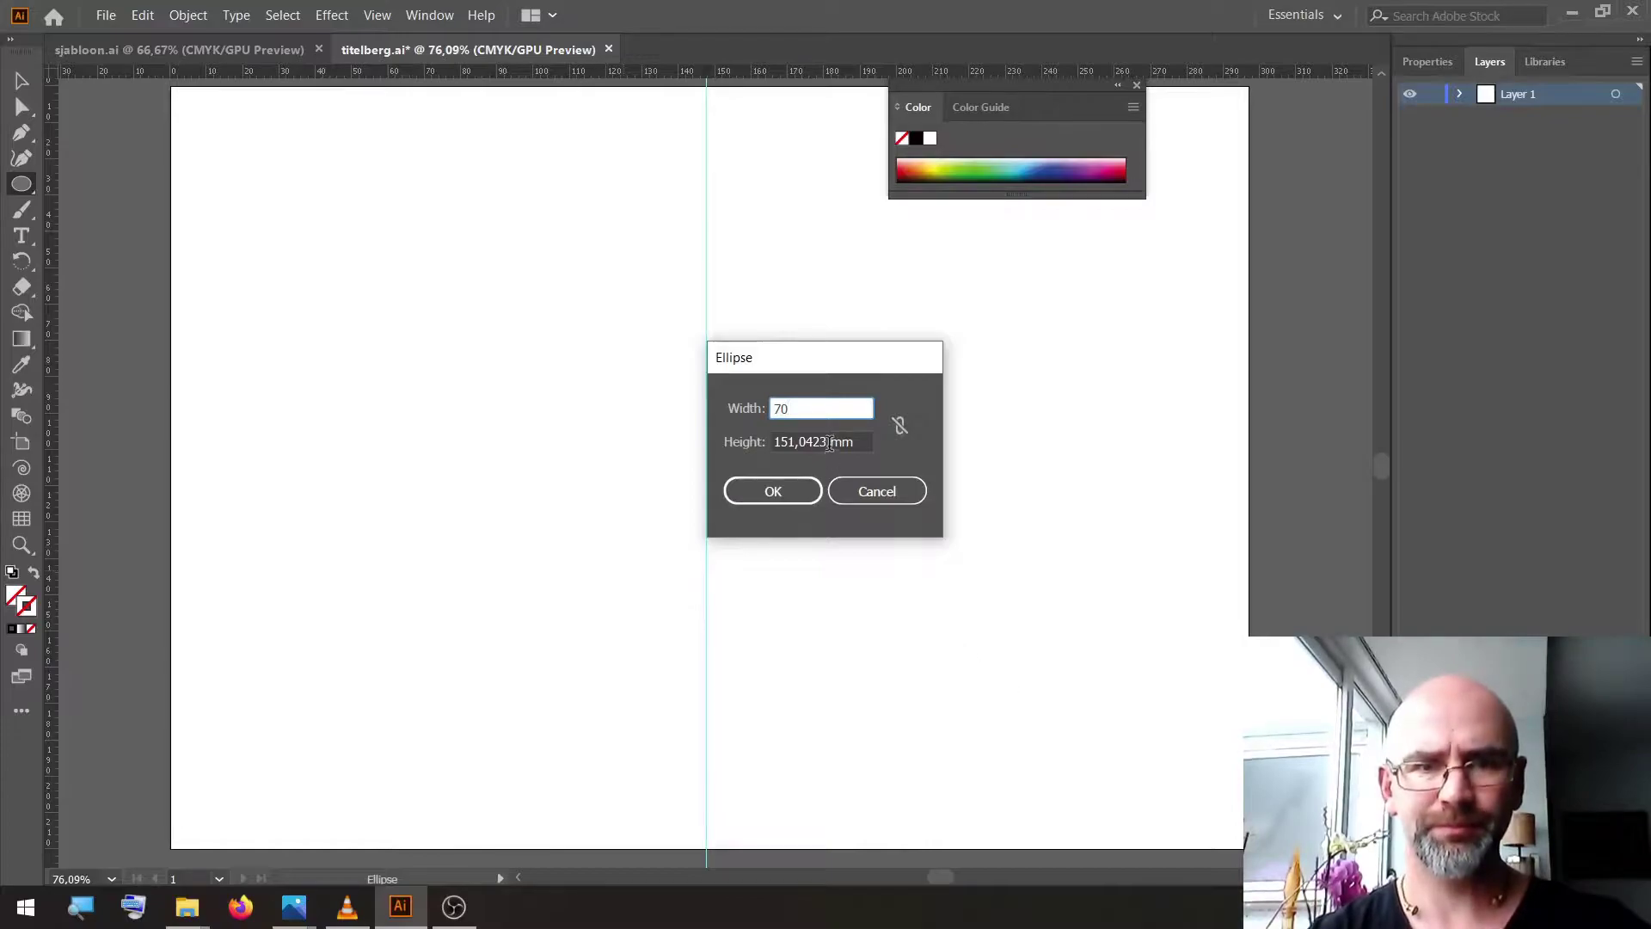
key(Tab)
key(BackSpace)
text(70mm)
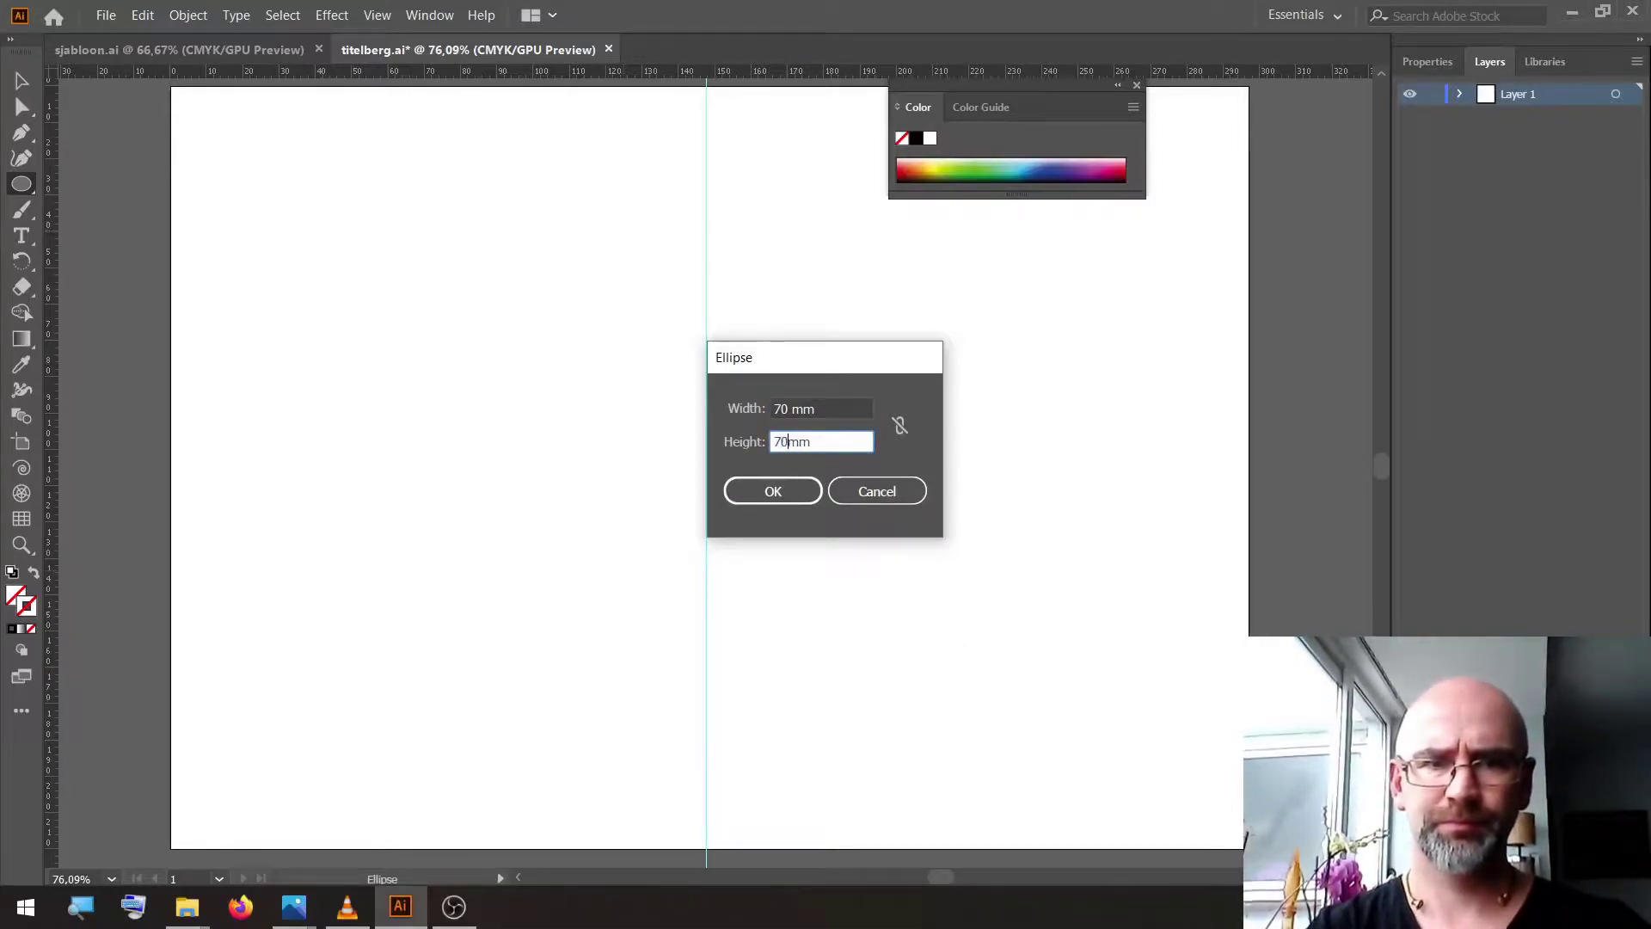
key(Return)
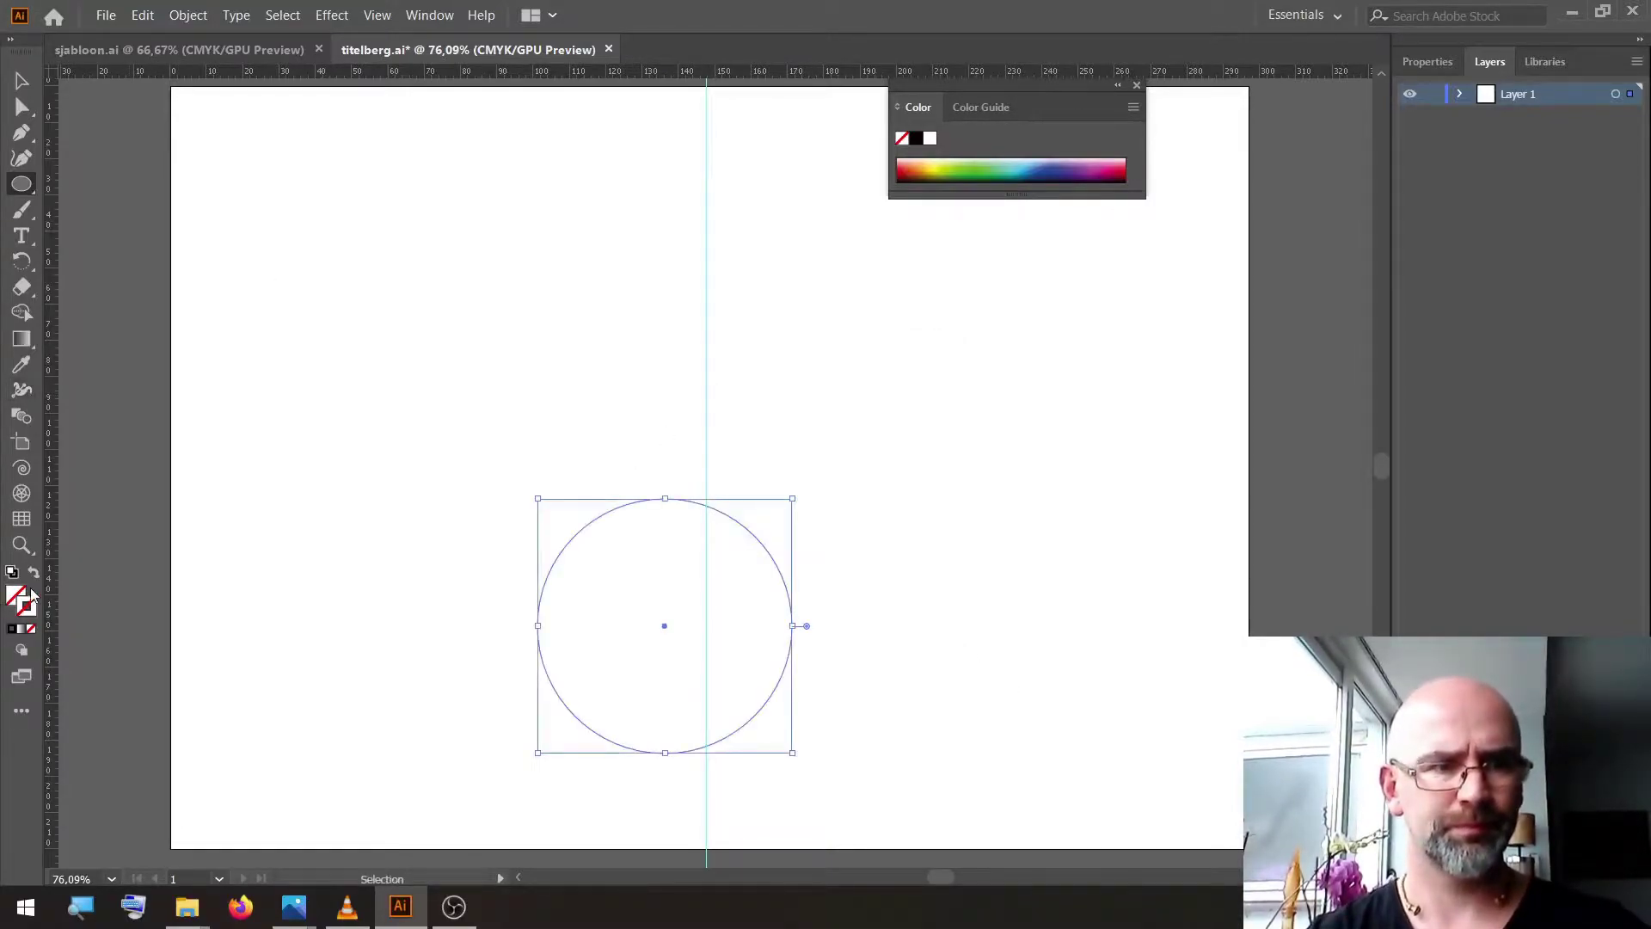
click(13, 630)
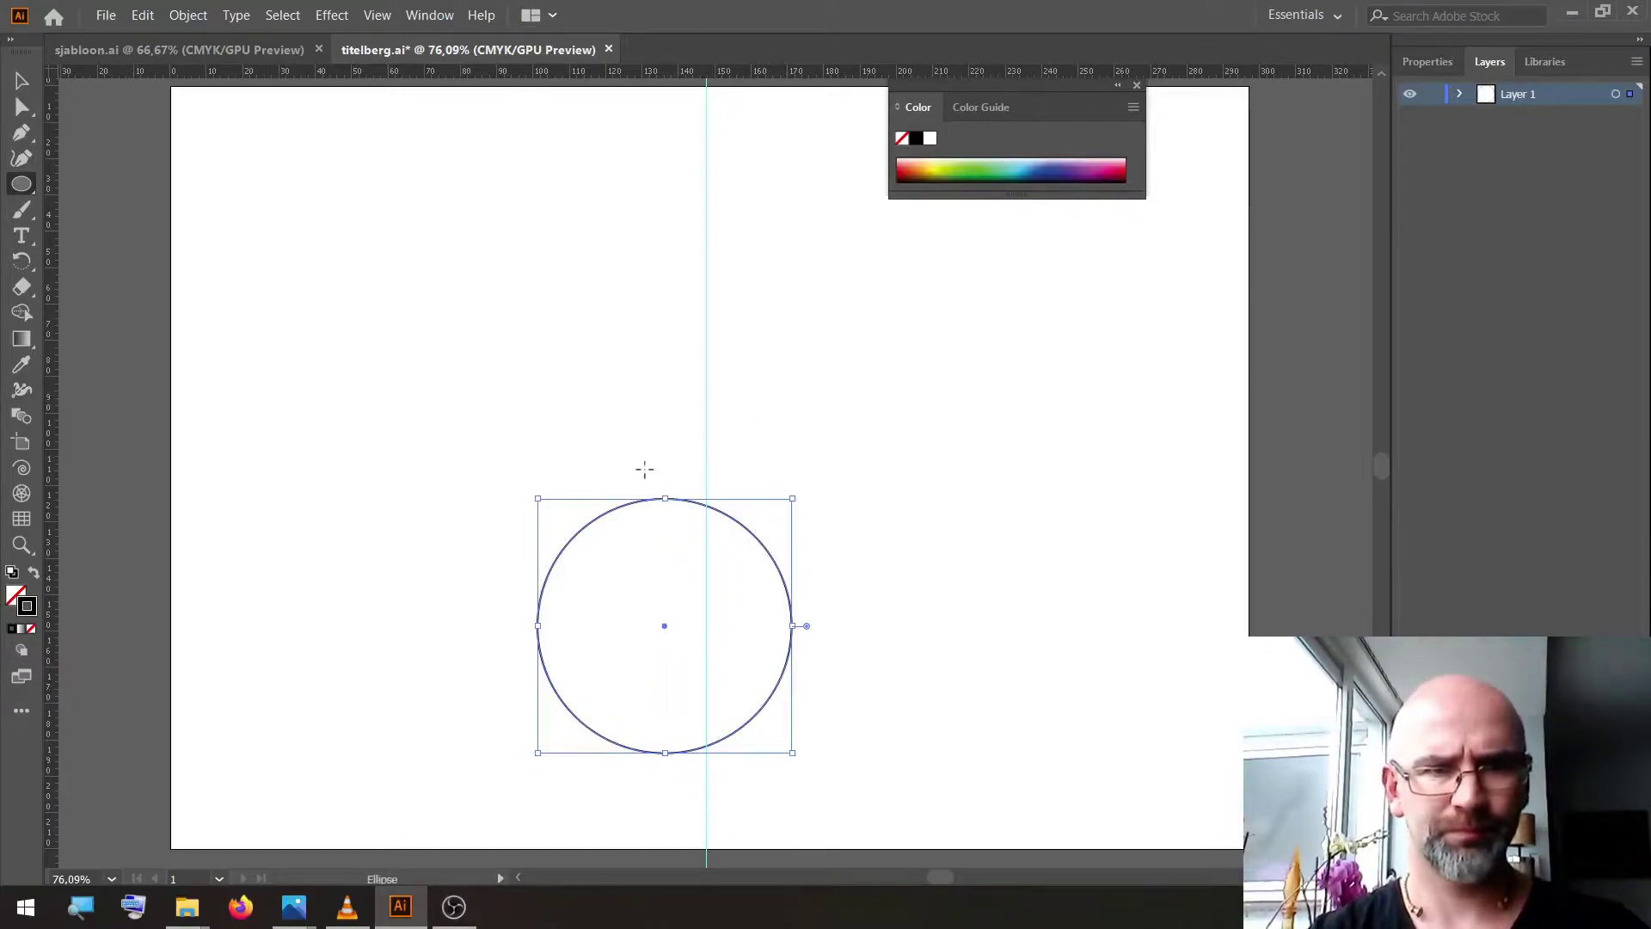
click(21, 80)
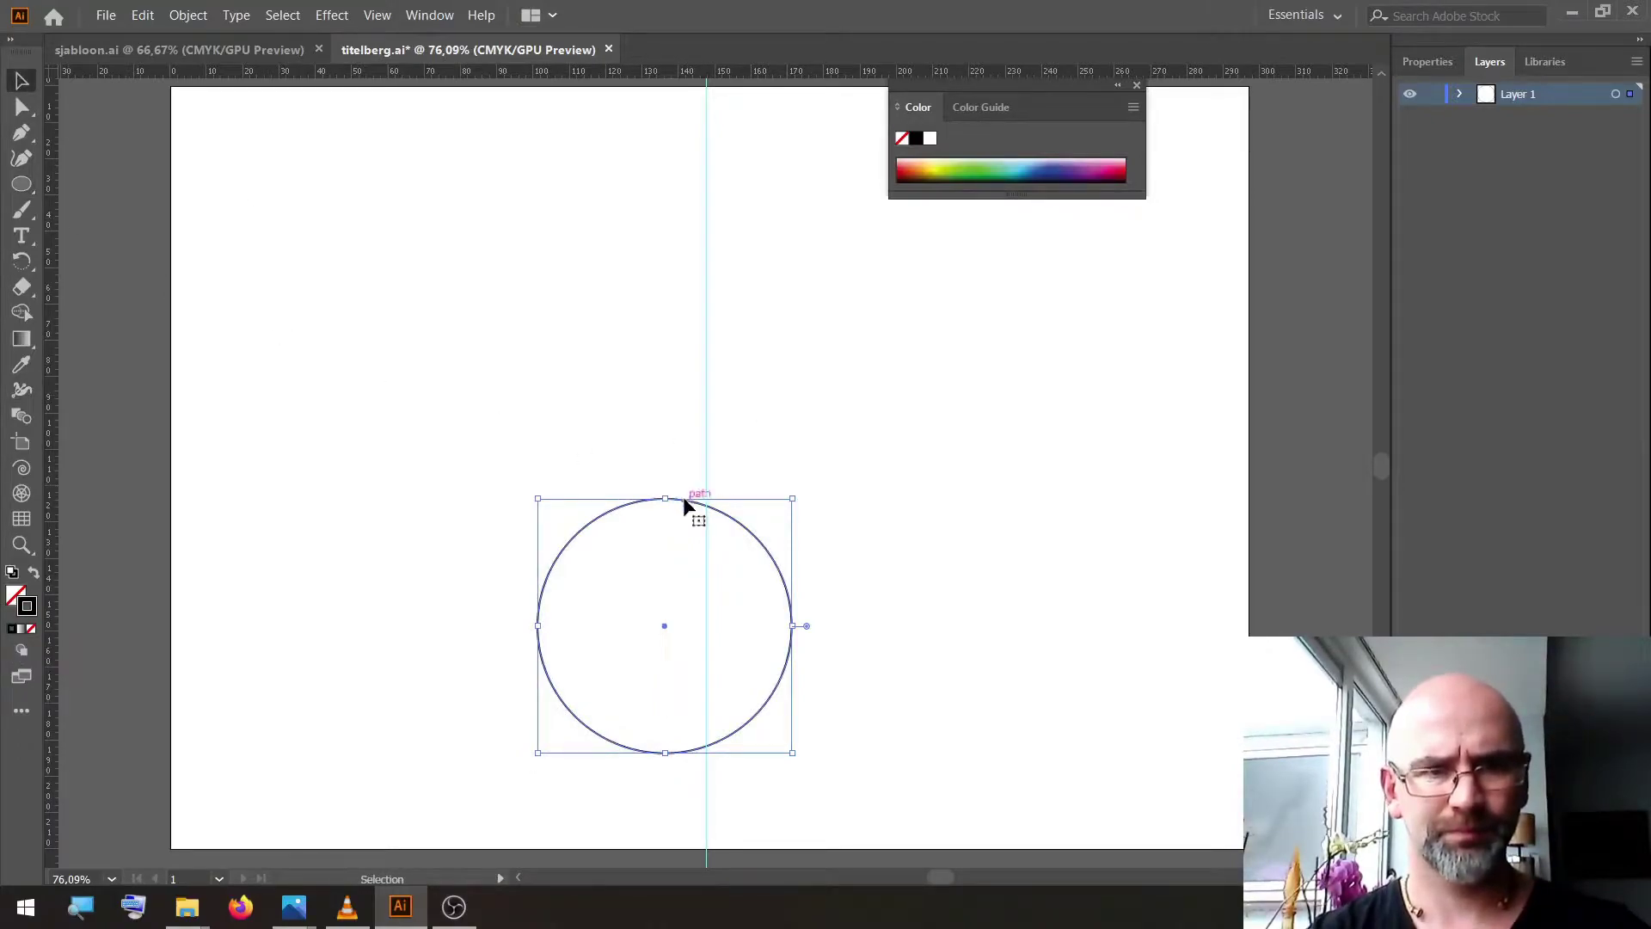
Move the circle to the guide and place copies so three 70 mm circles touch in a triangle
drag(683, 497, 744, 190)
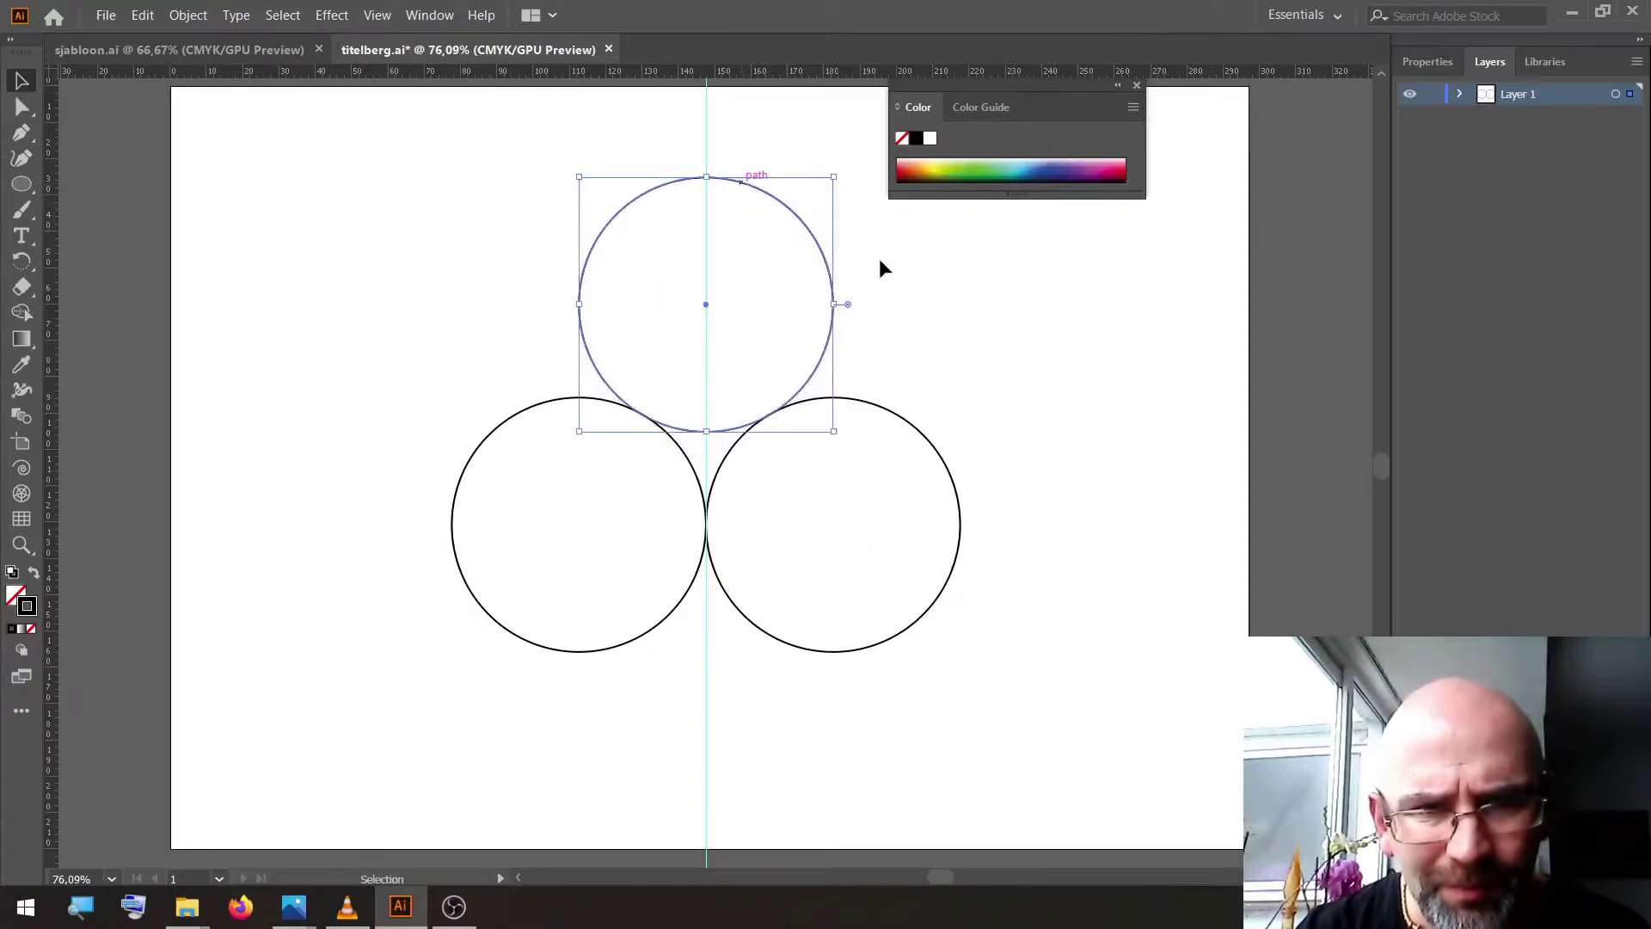
click(950, 299)
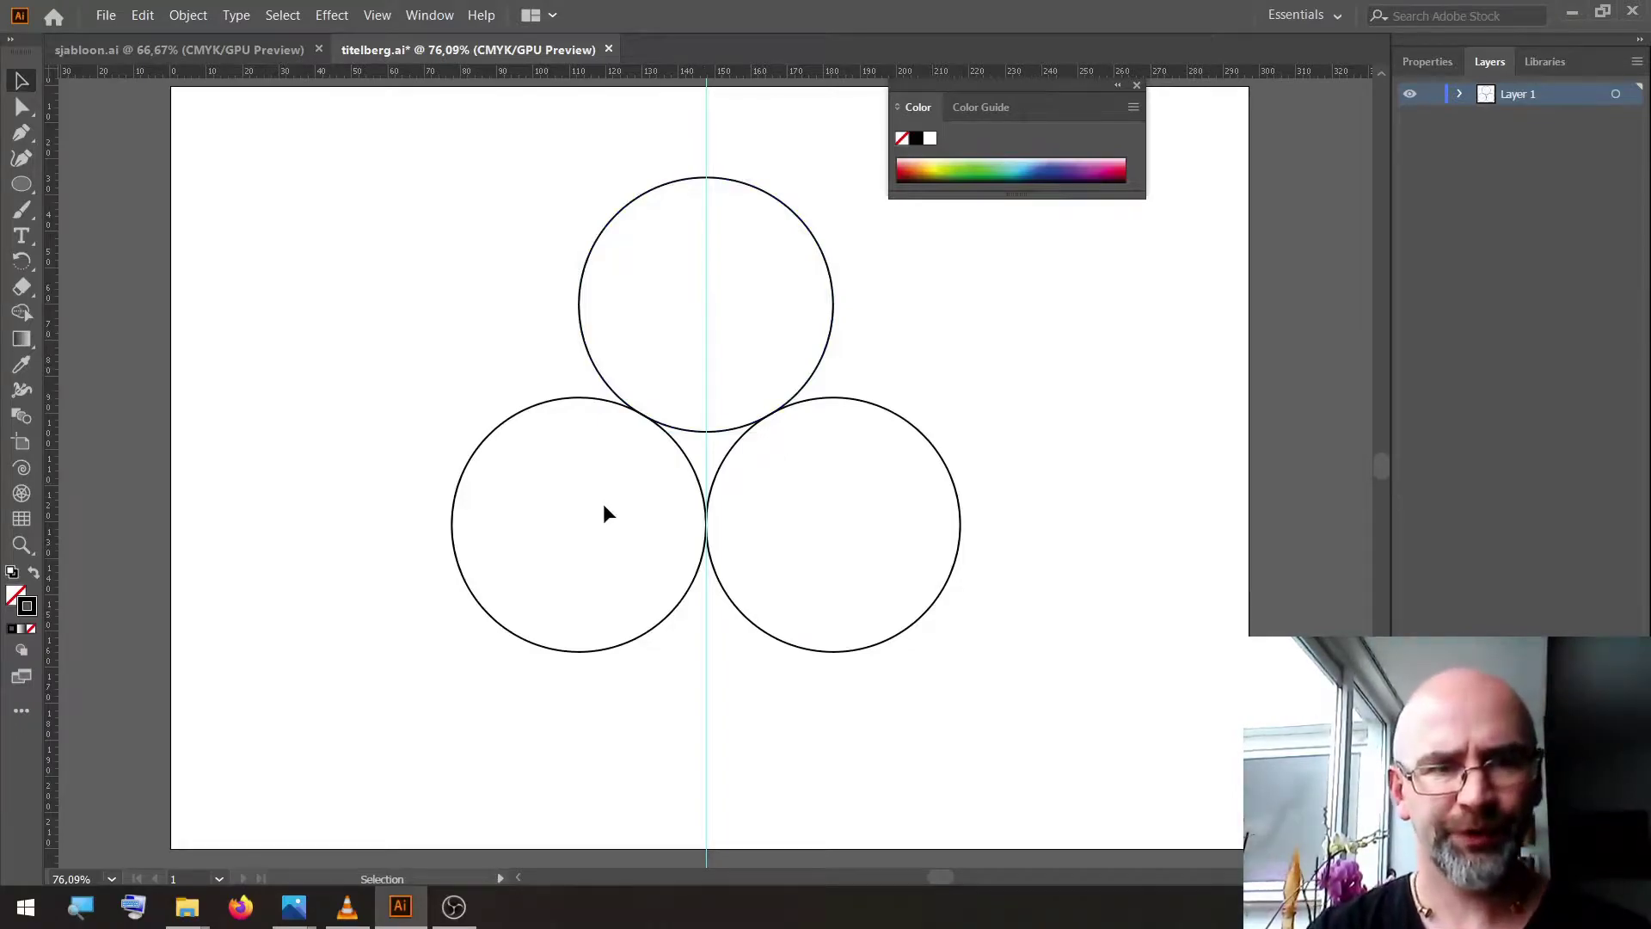
Draw a straight line from the lower-left circle's centre to just past the tangent point
click(21, 133)
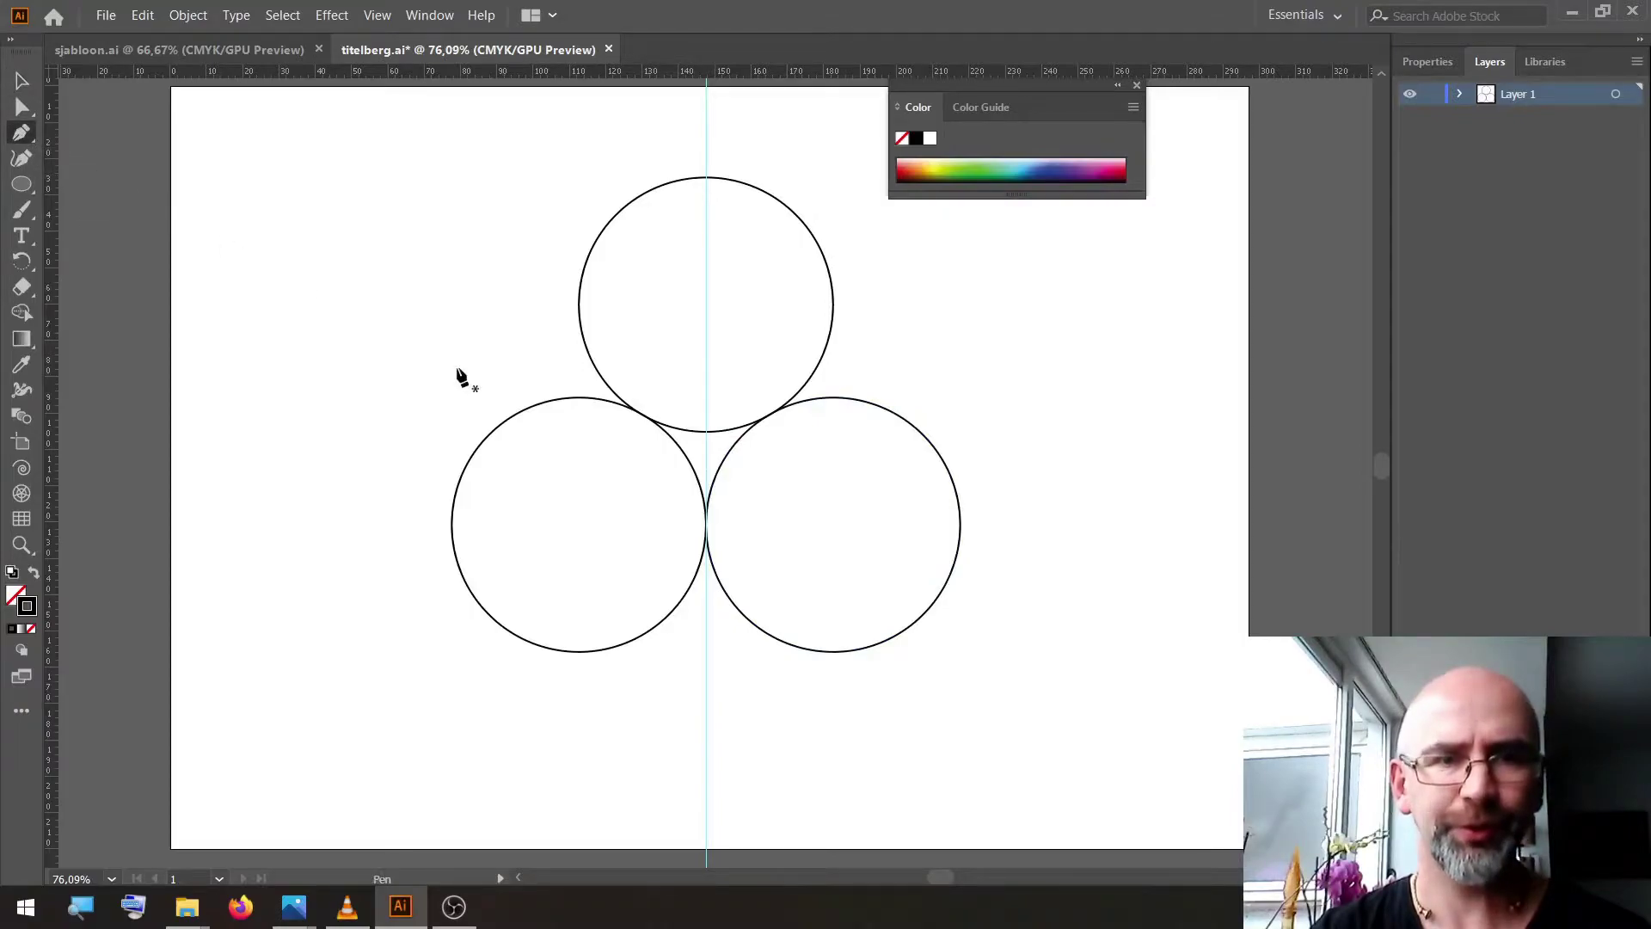
click(578, 524)
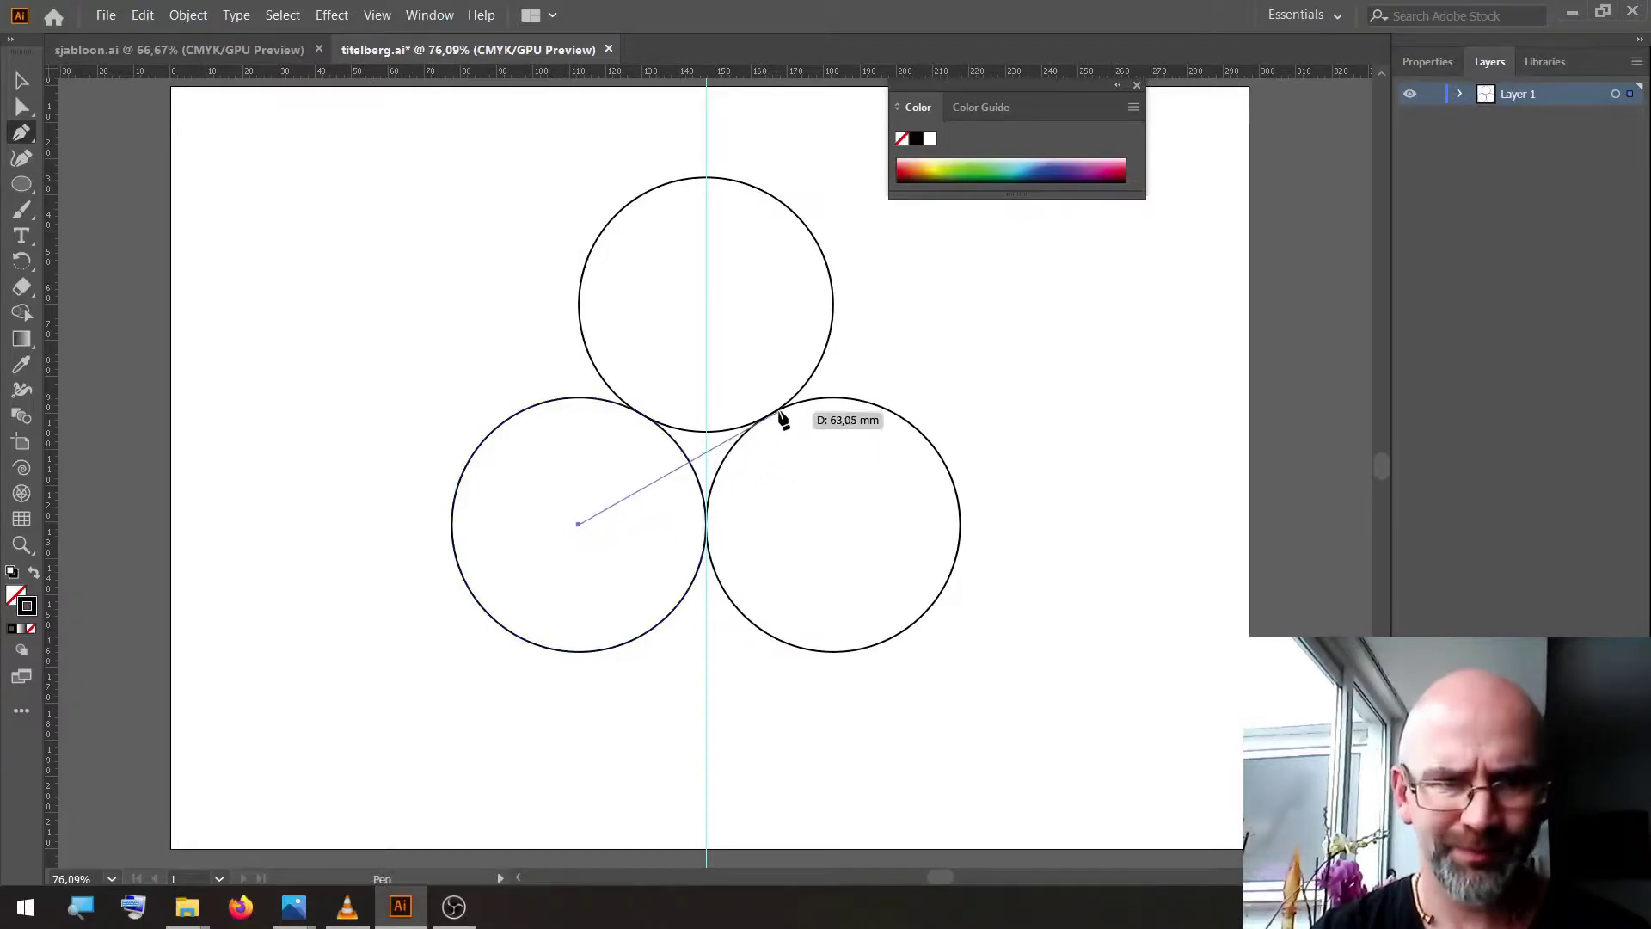
click(833, 380)
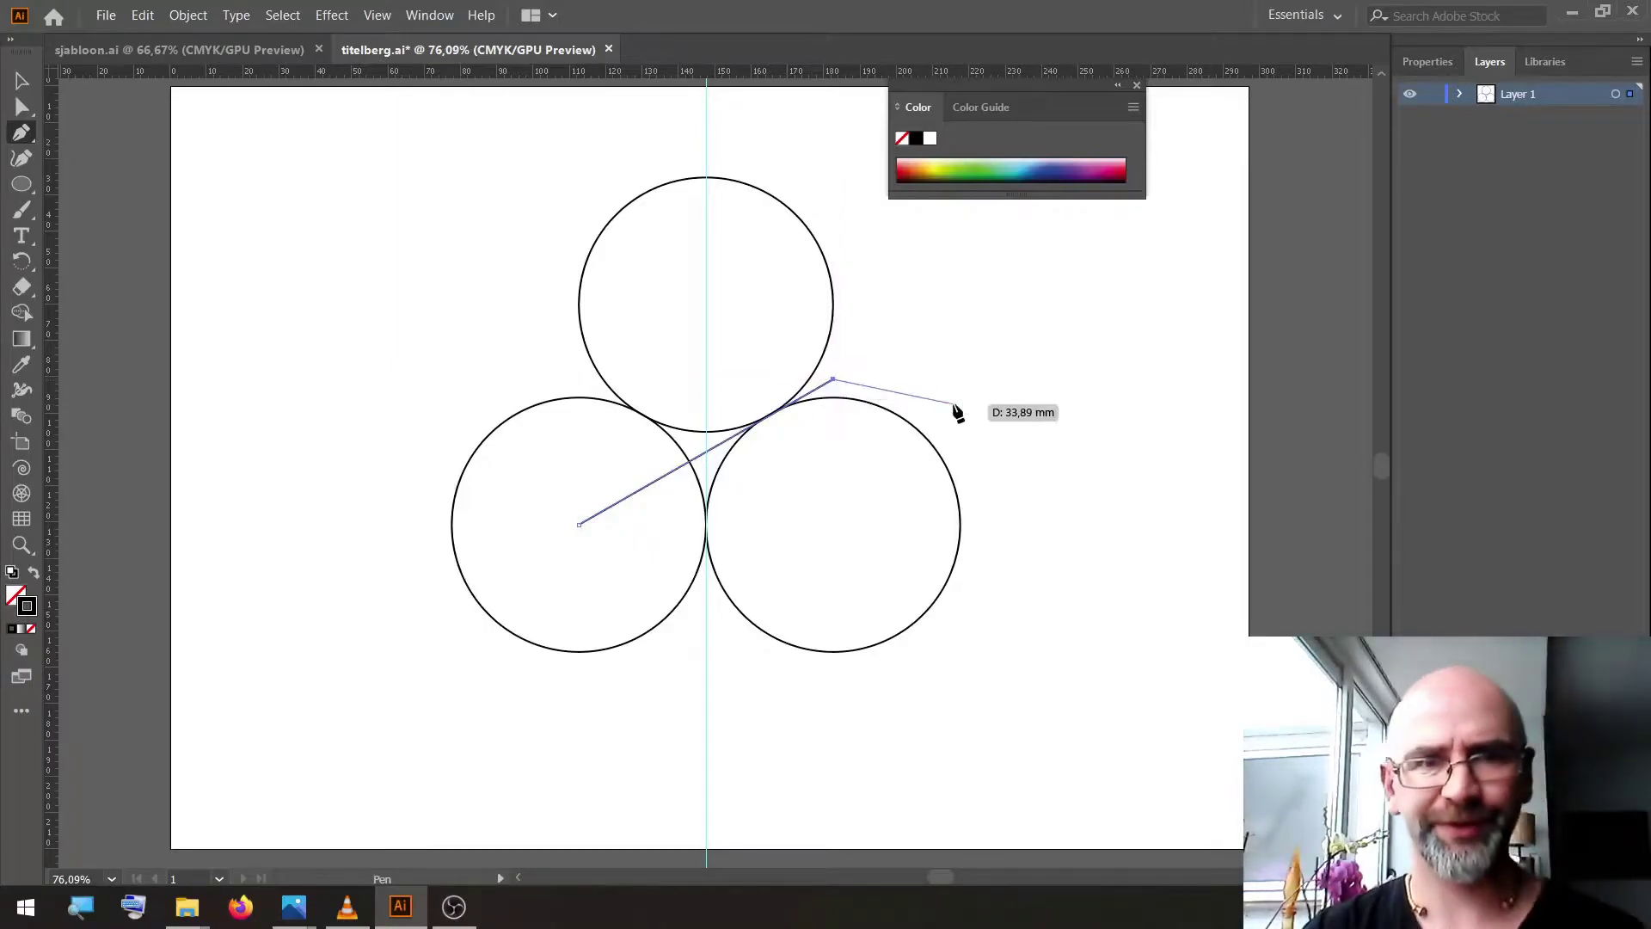
key(Escape)
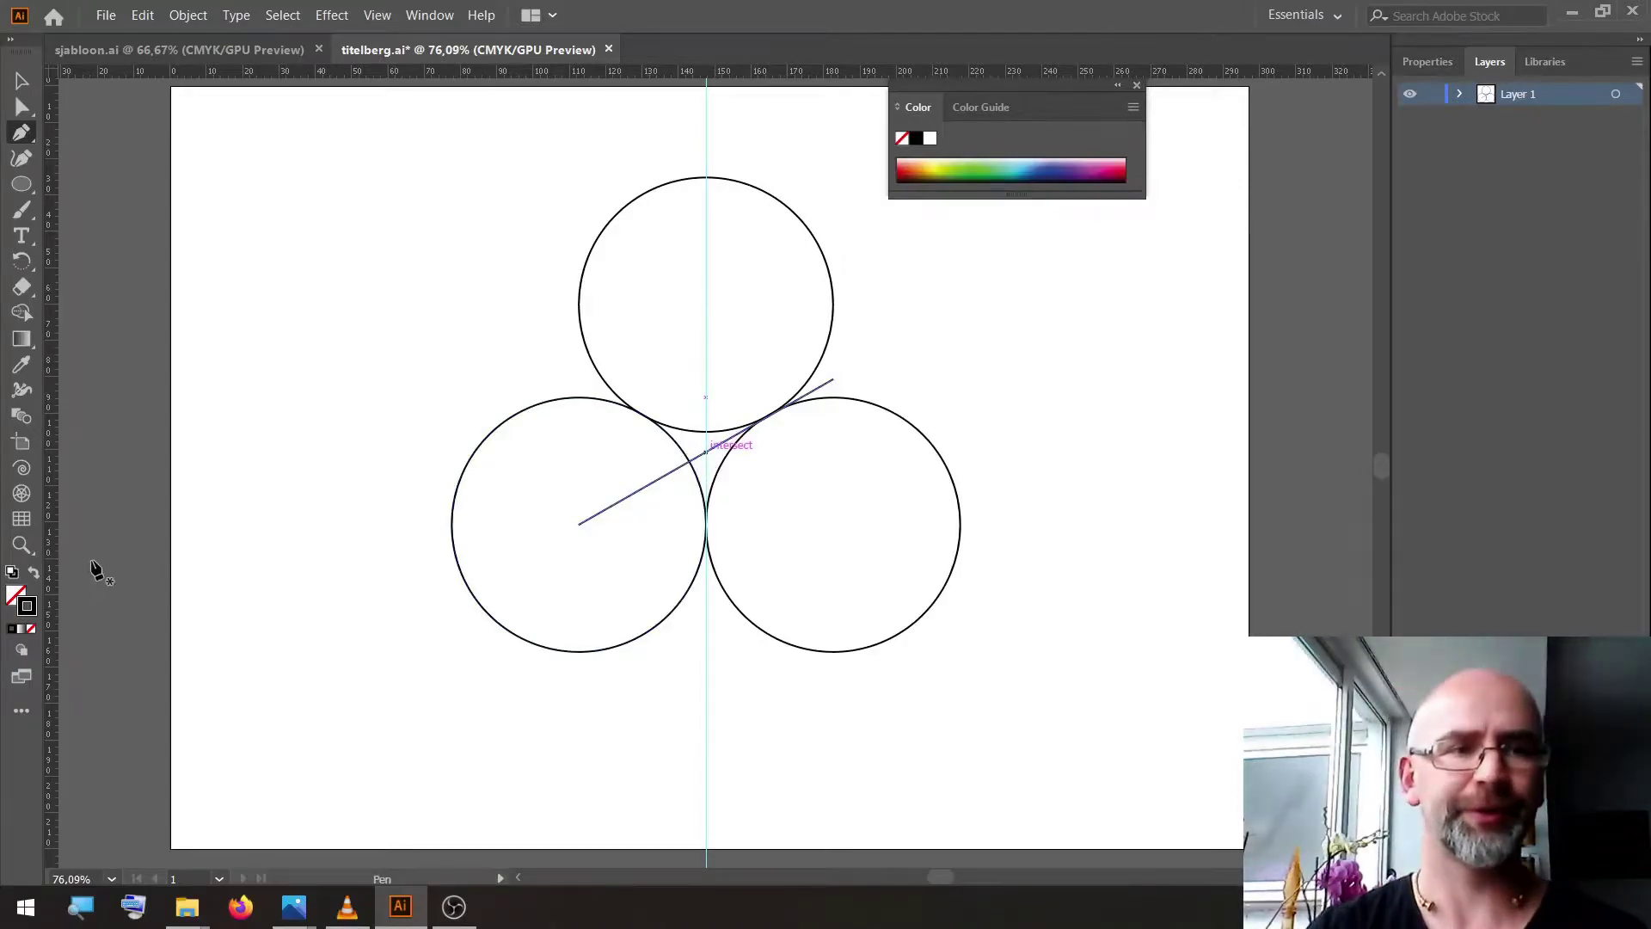
Zoom in on the tangent area and add a horizontal guide where the line crosses
click(29, 550)
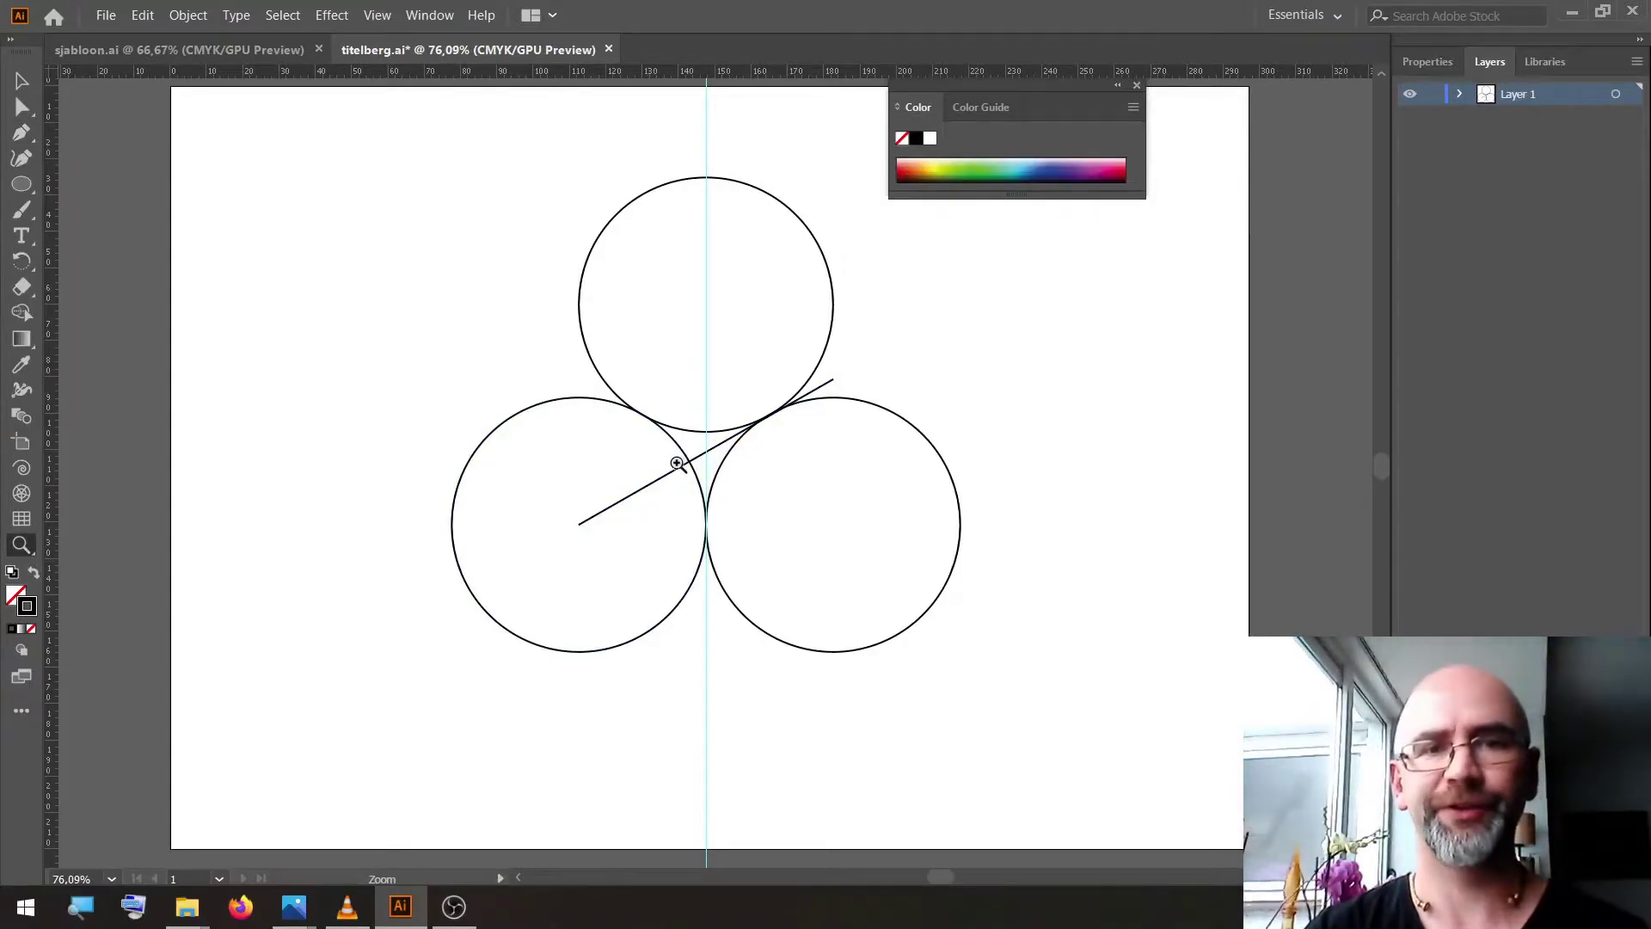
click(677, 461)
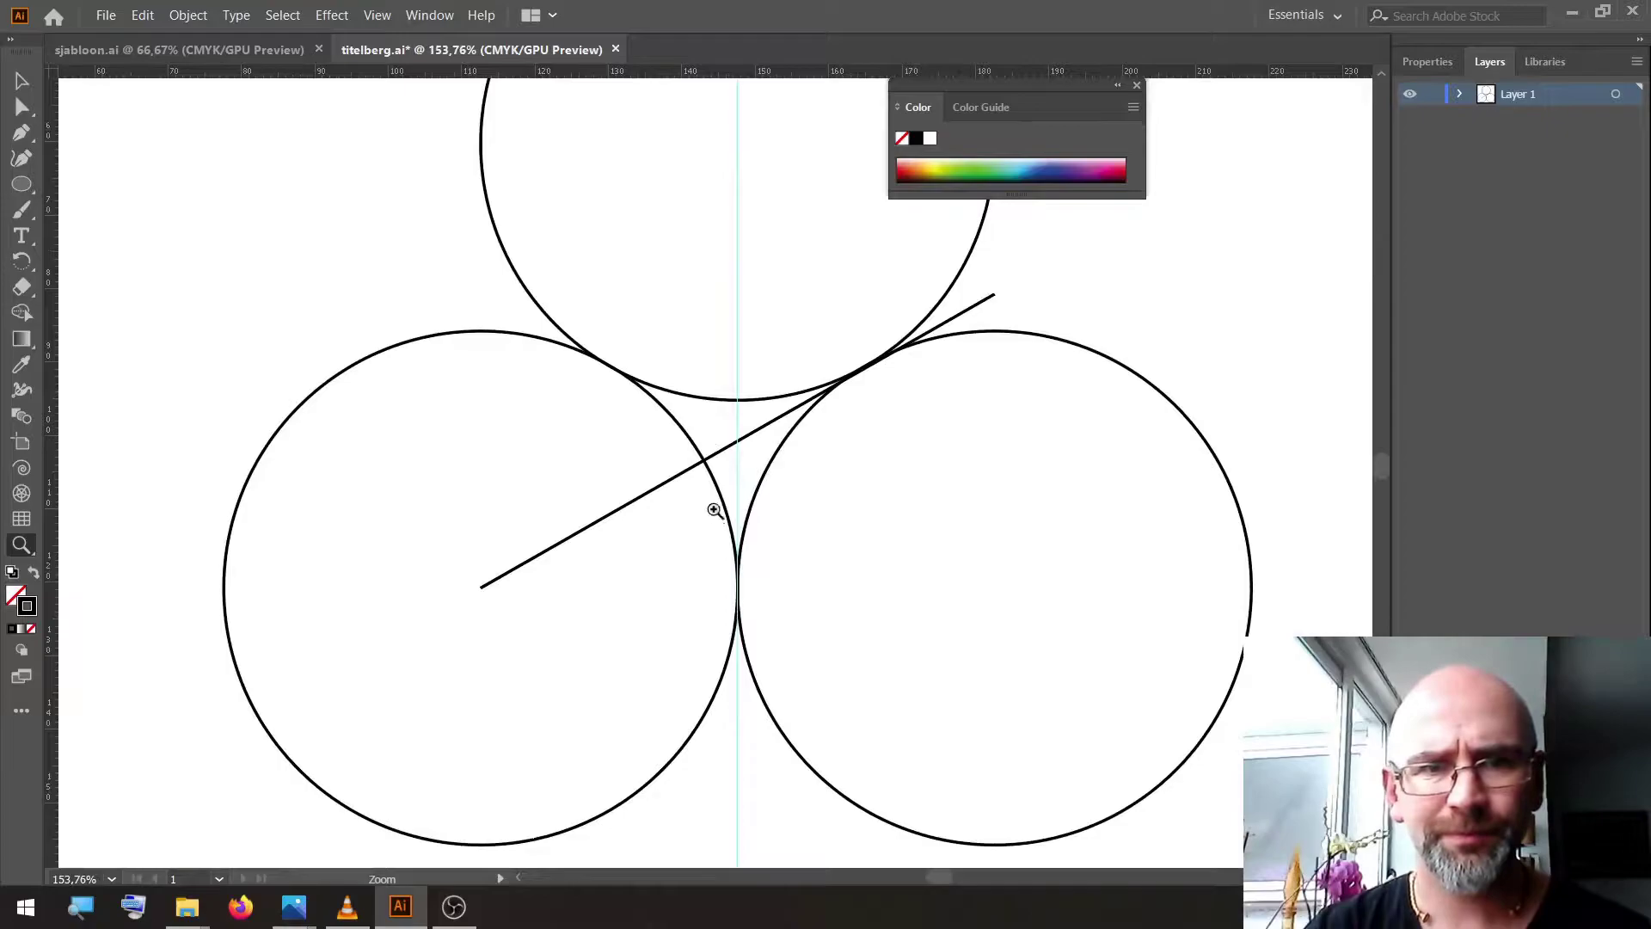
drag(722, 456, 1023, 451)
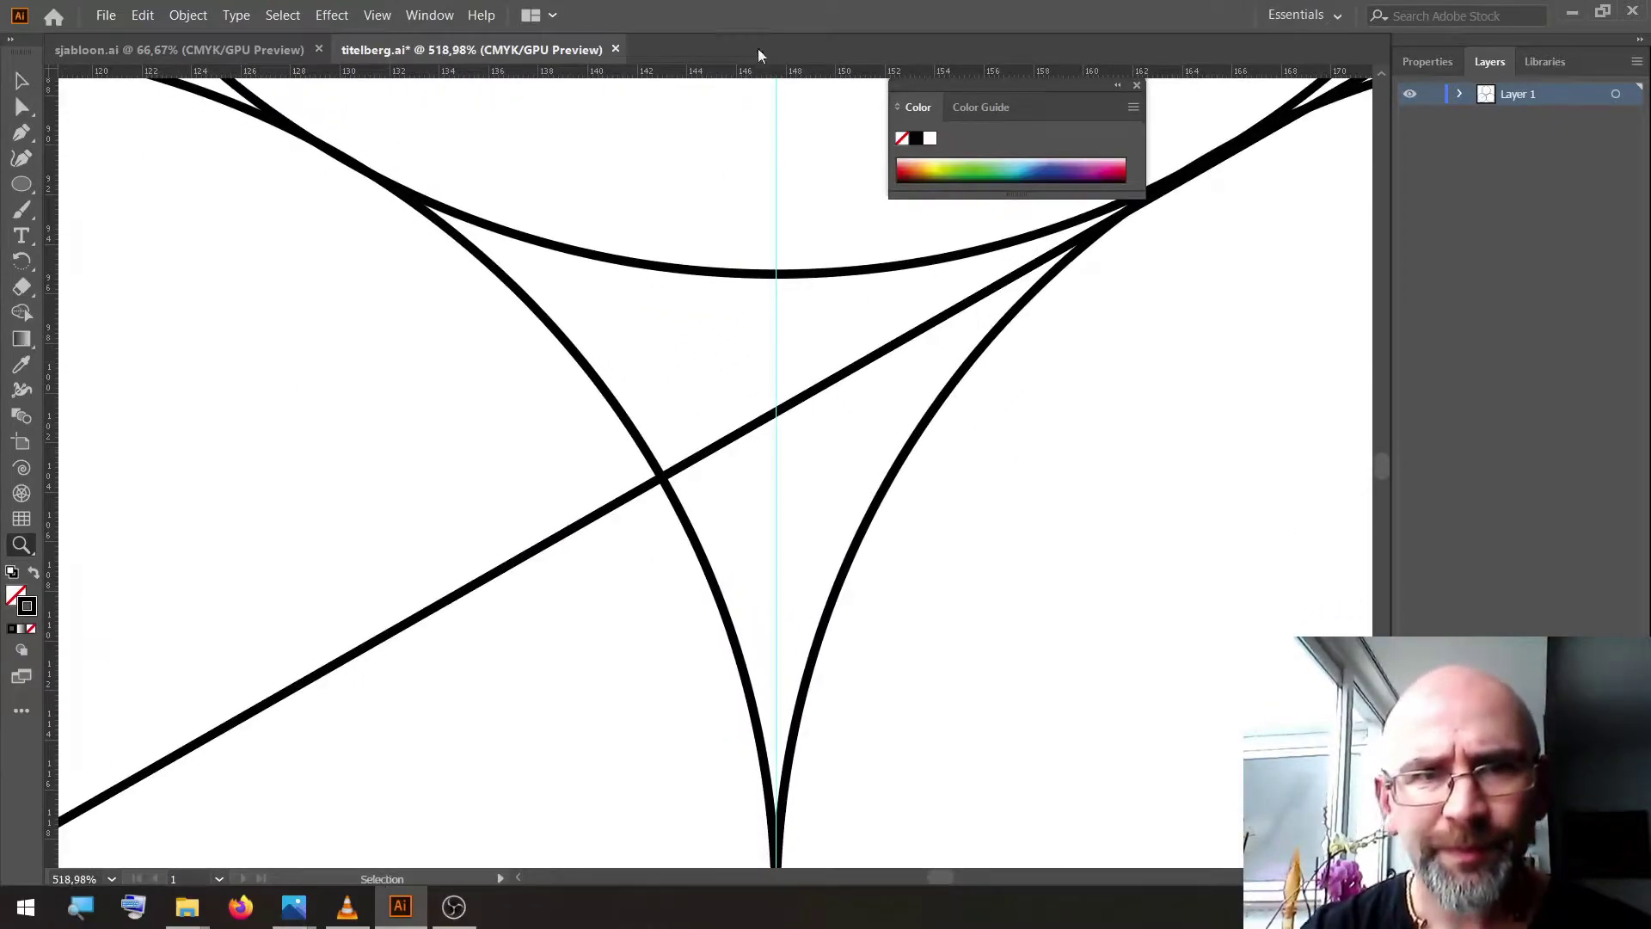
drag(768, 77, 826, 421)
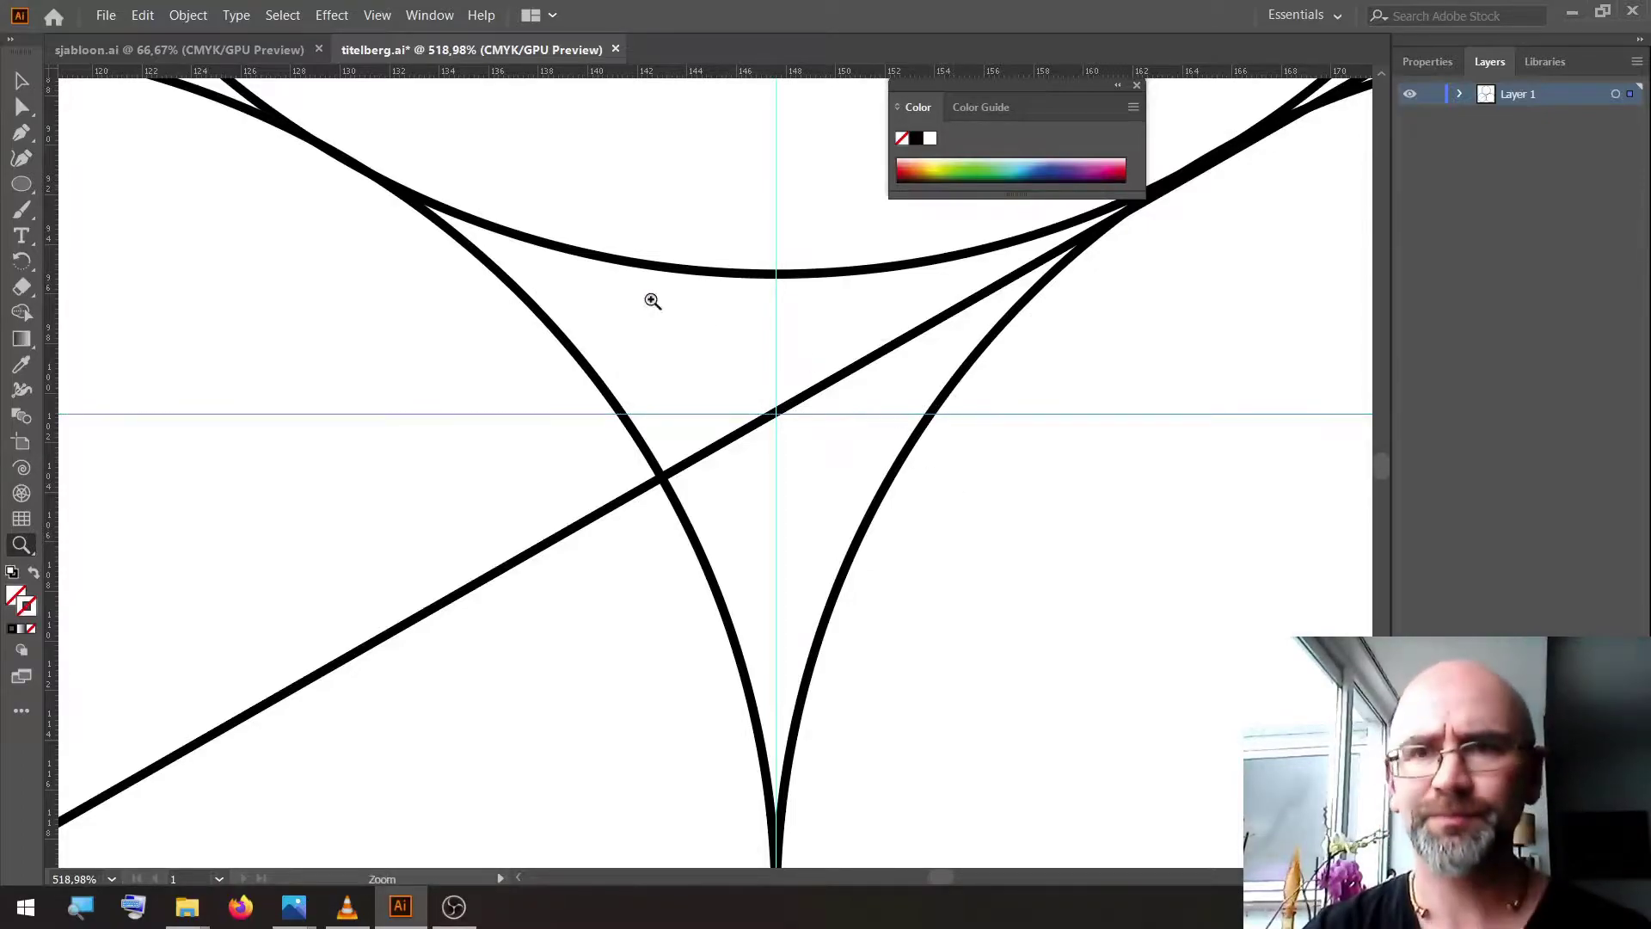
Rename Layer 1 to 'base', lock it, add Layer 2 above, and fit the artboard in view
double_click(1515, 96)
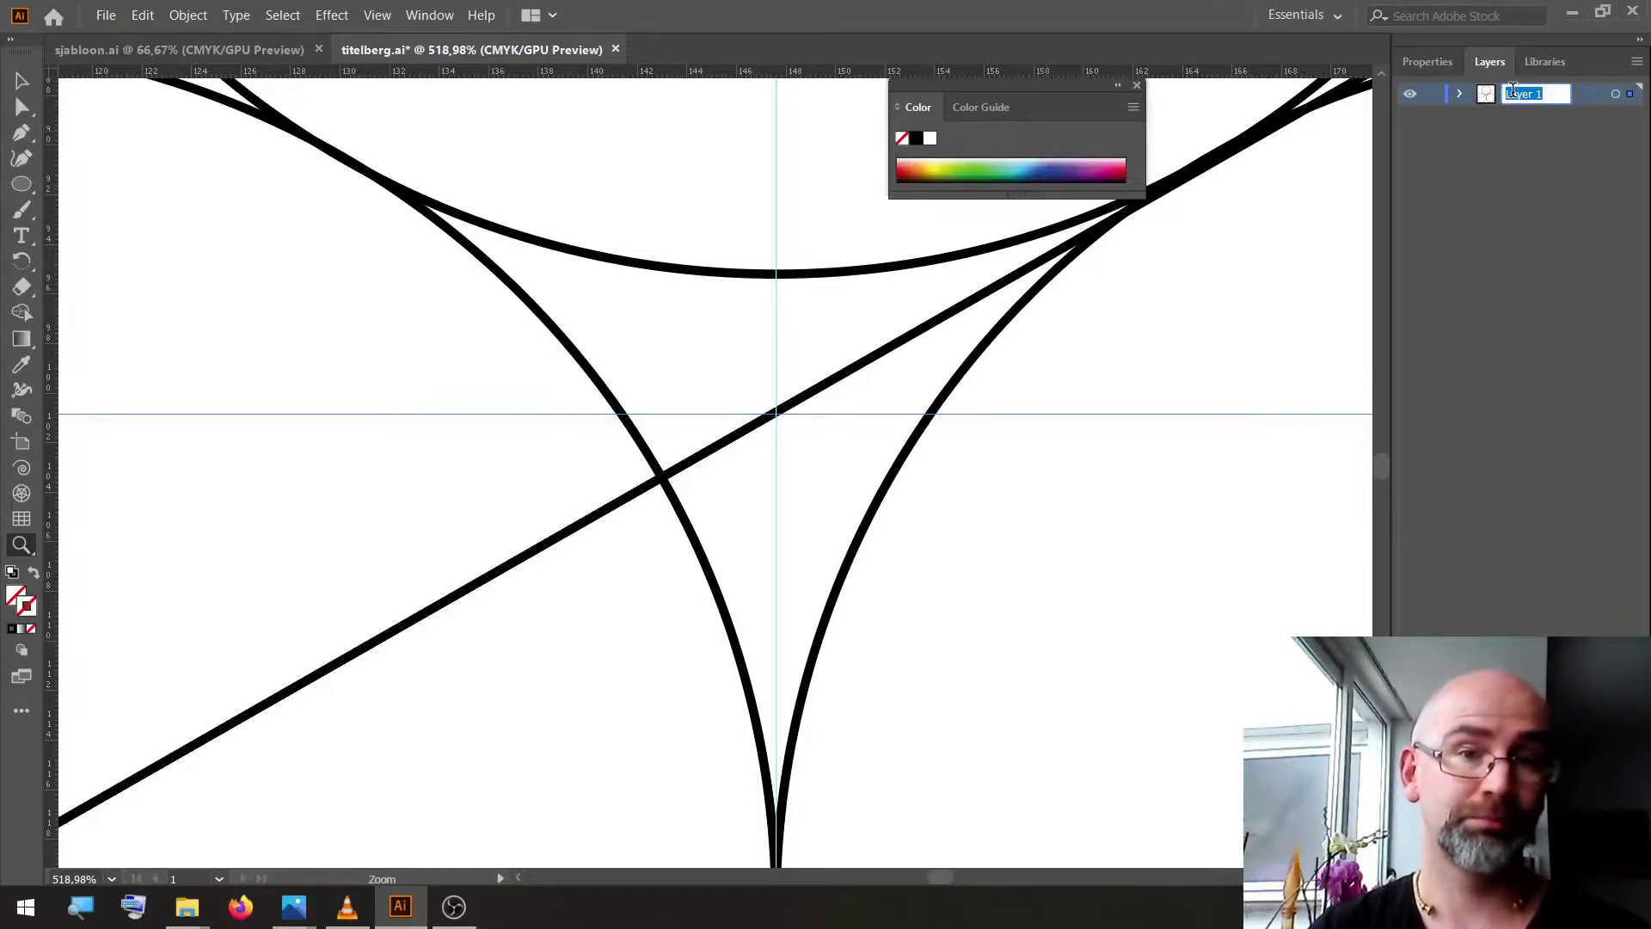
text(base)
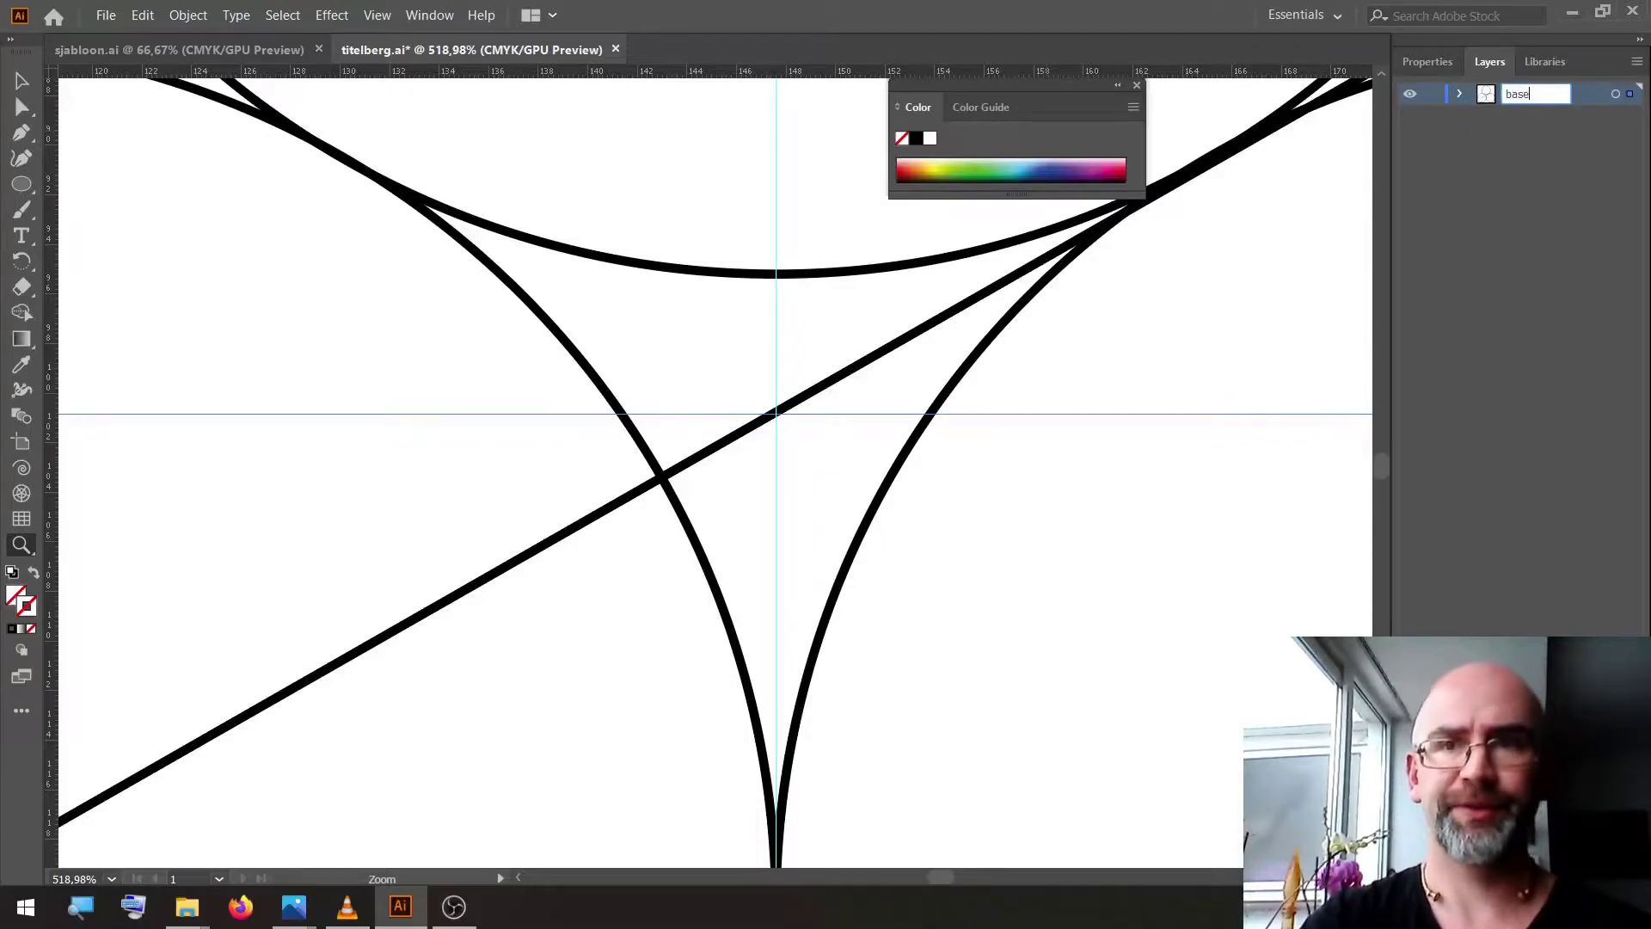
key(Return)
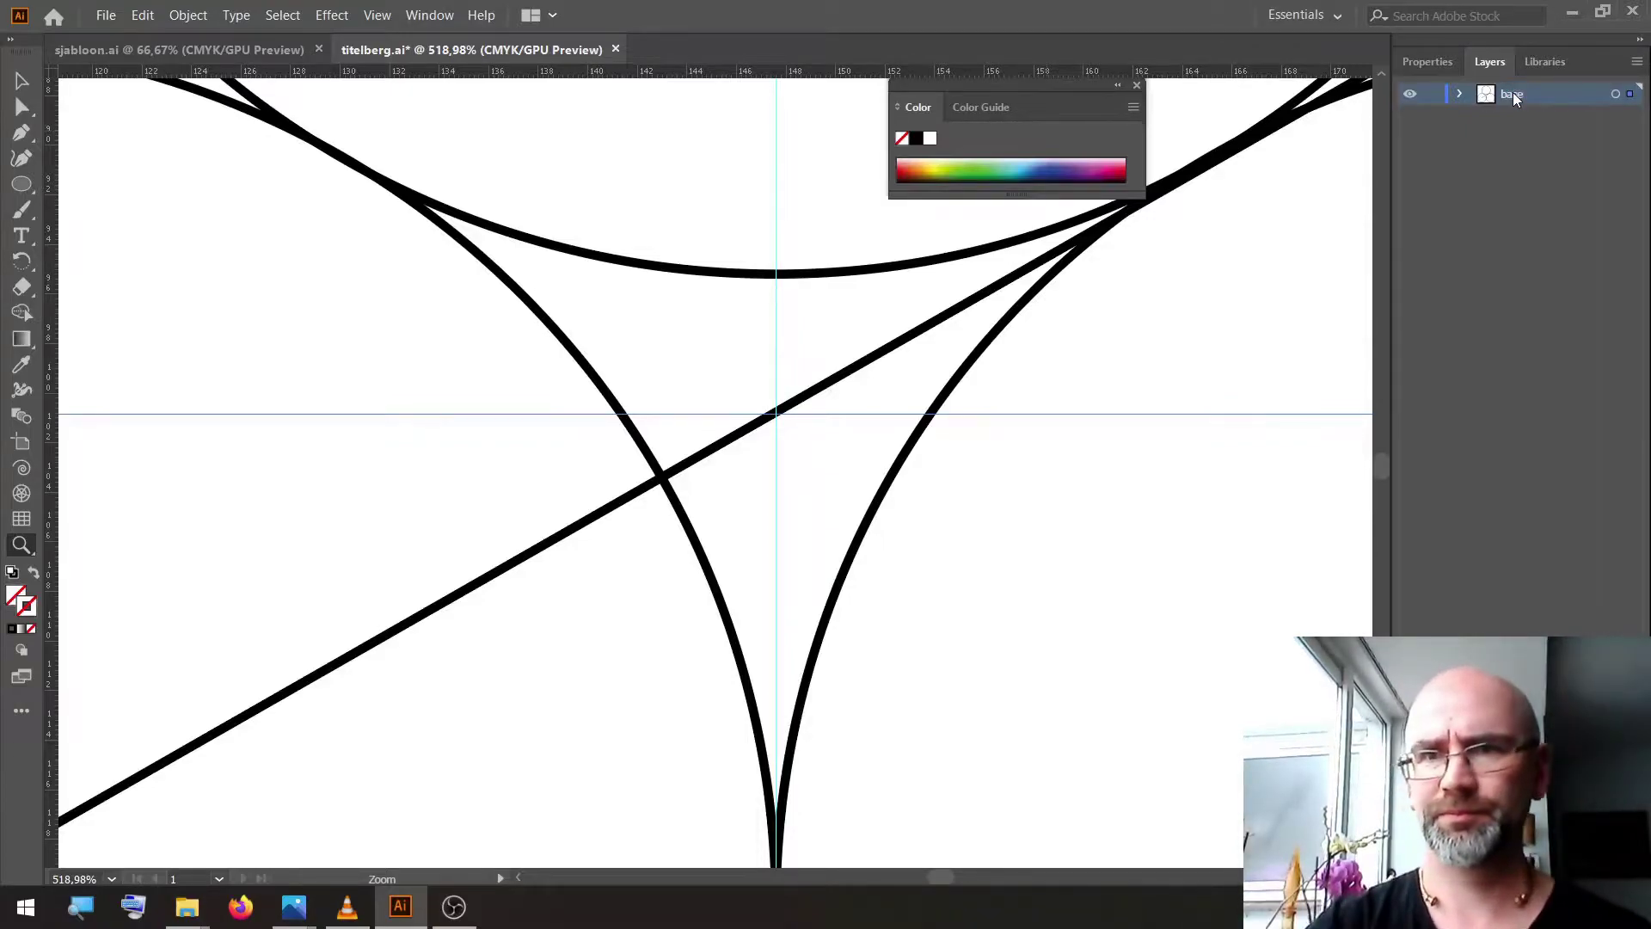
click(1430, 96)
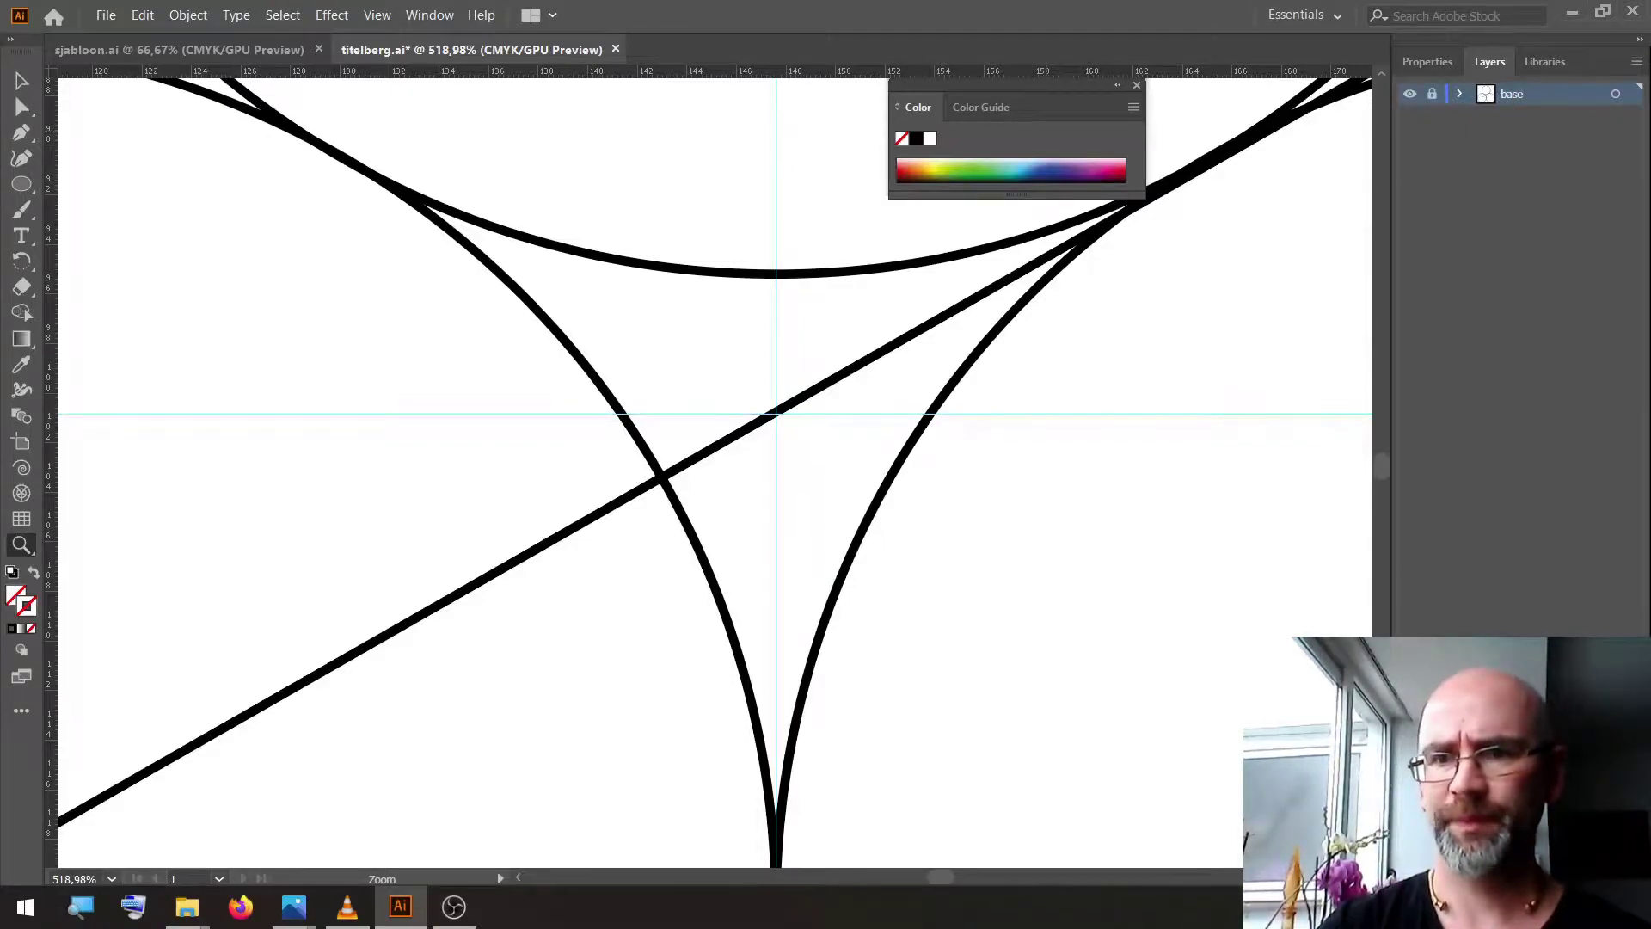
key(ctrl+l)
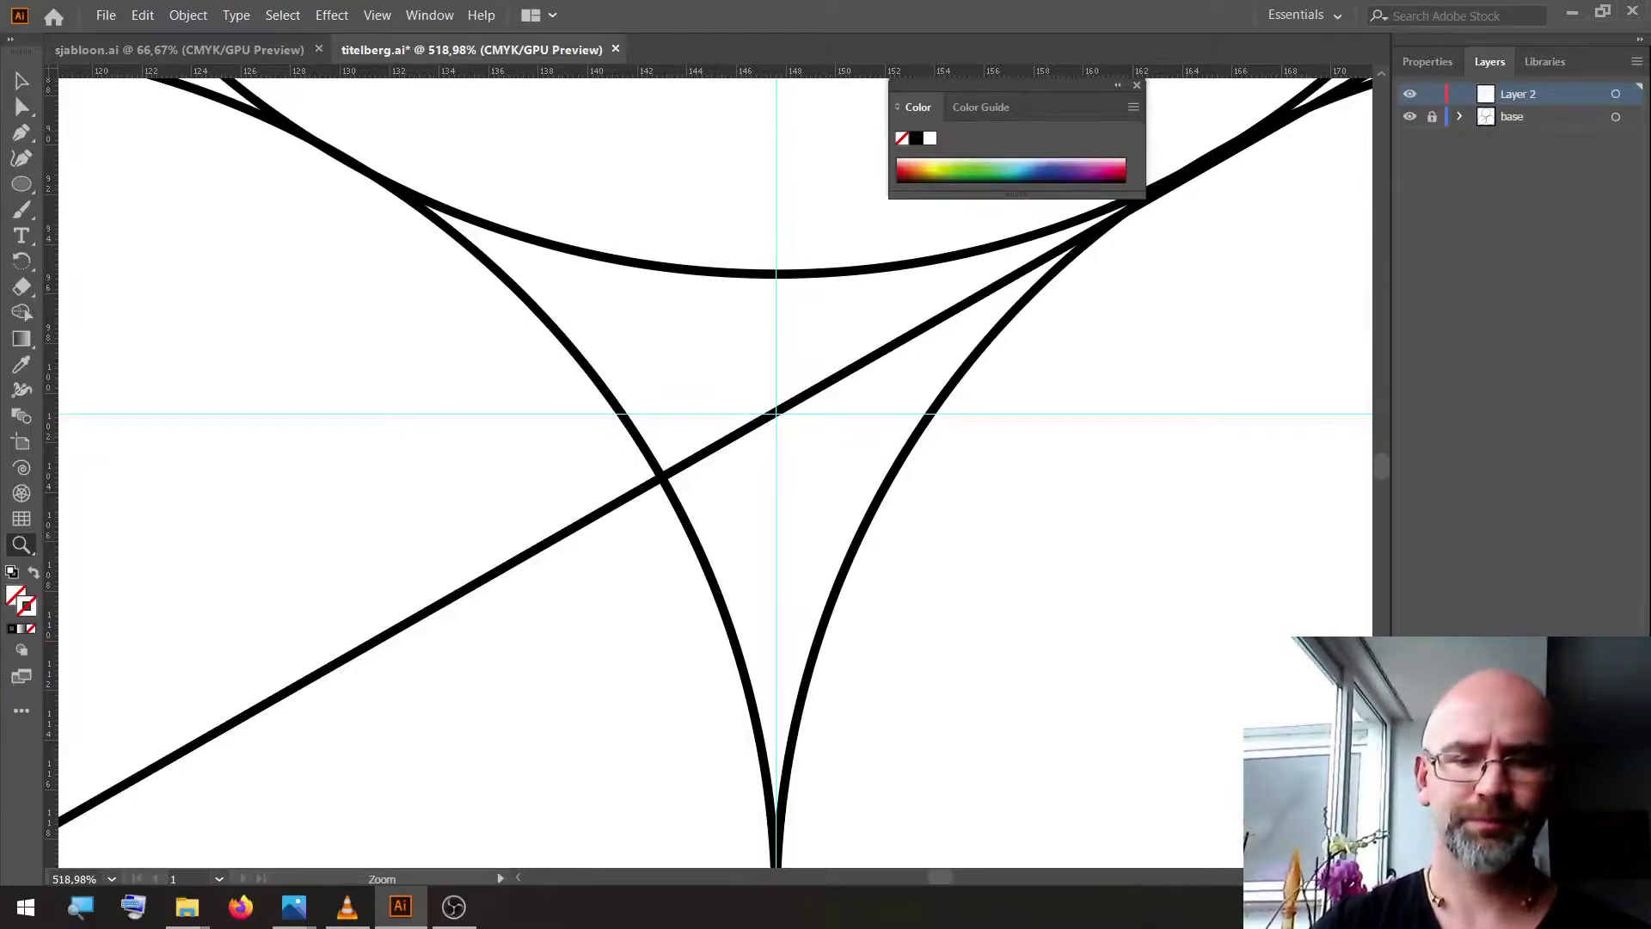
key(ctrl+0)
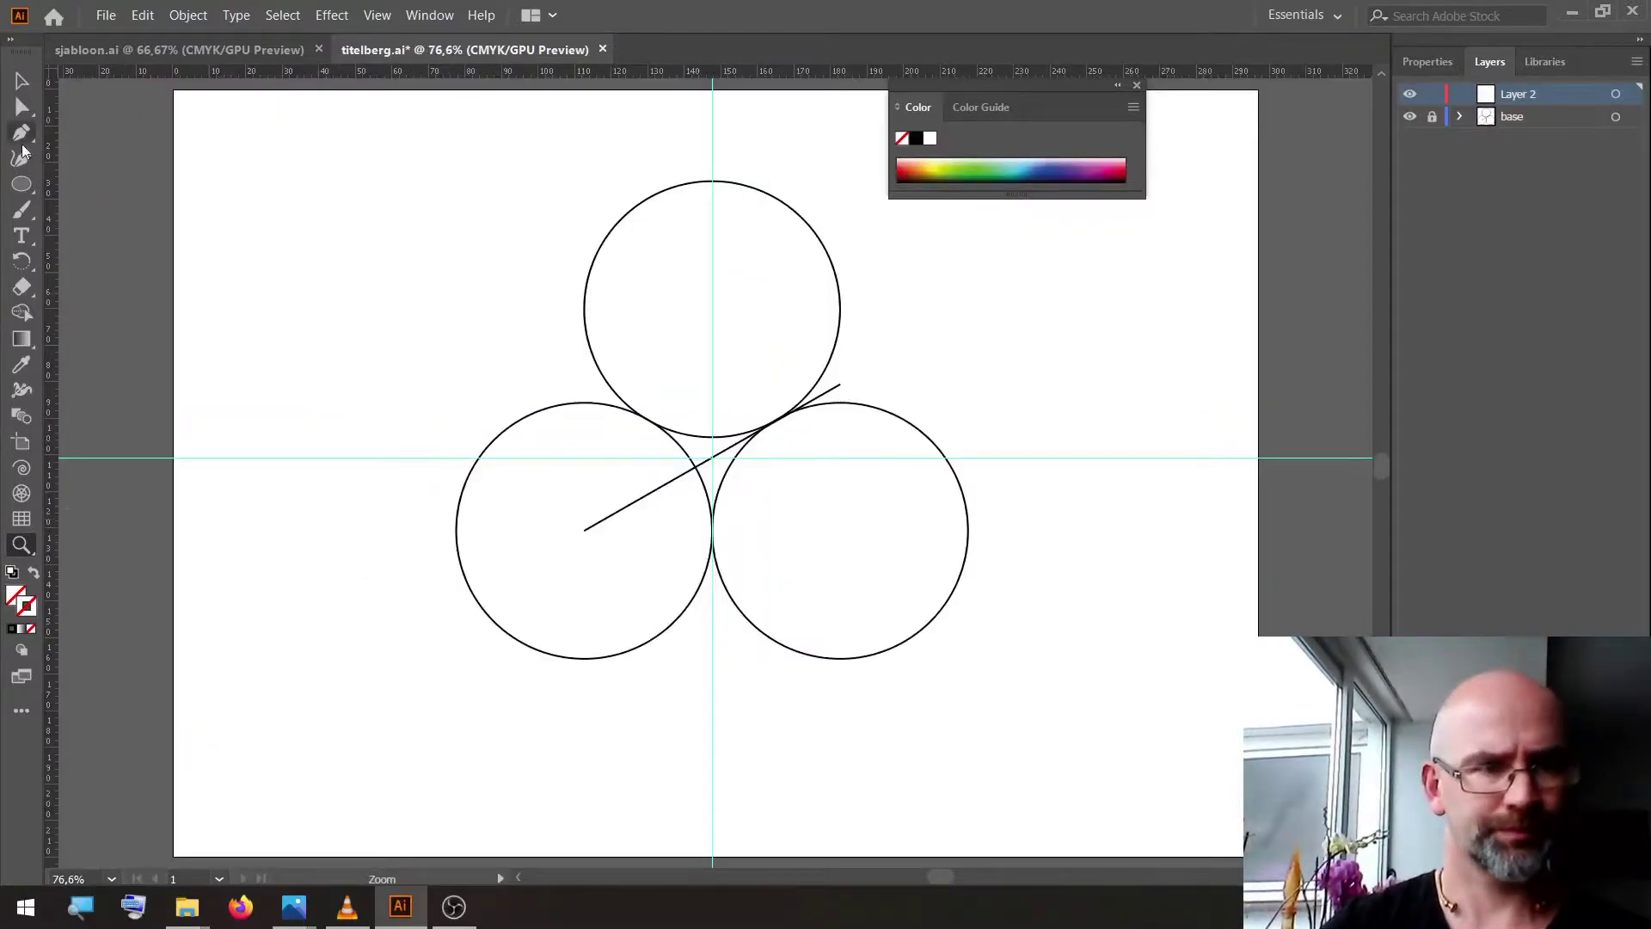
Create a polar grid with 2 concentric and 0 radial dividers, centred in the top circle
key(v)
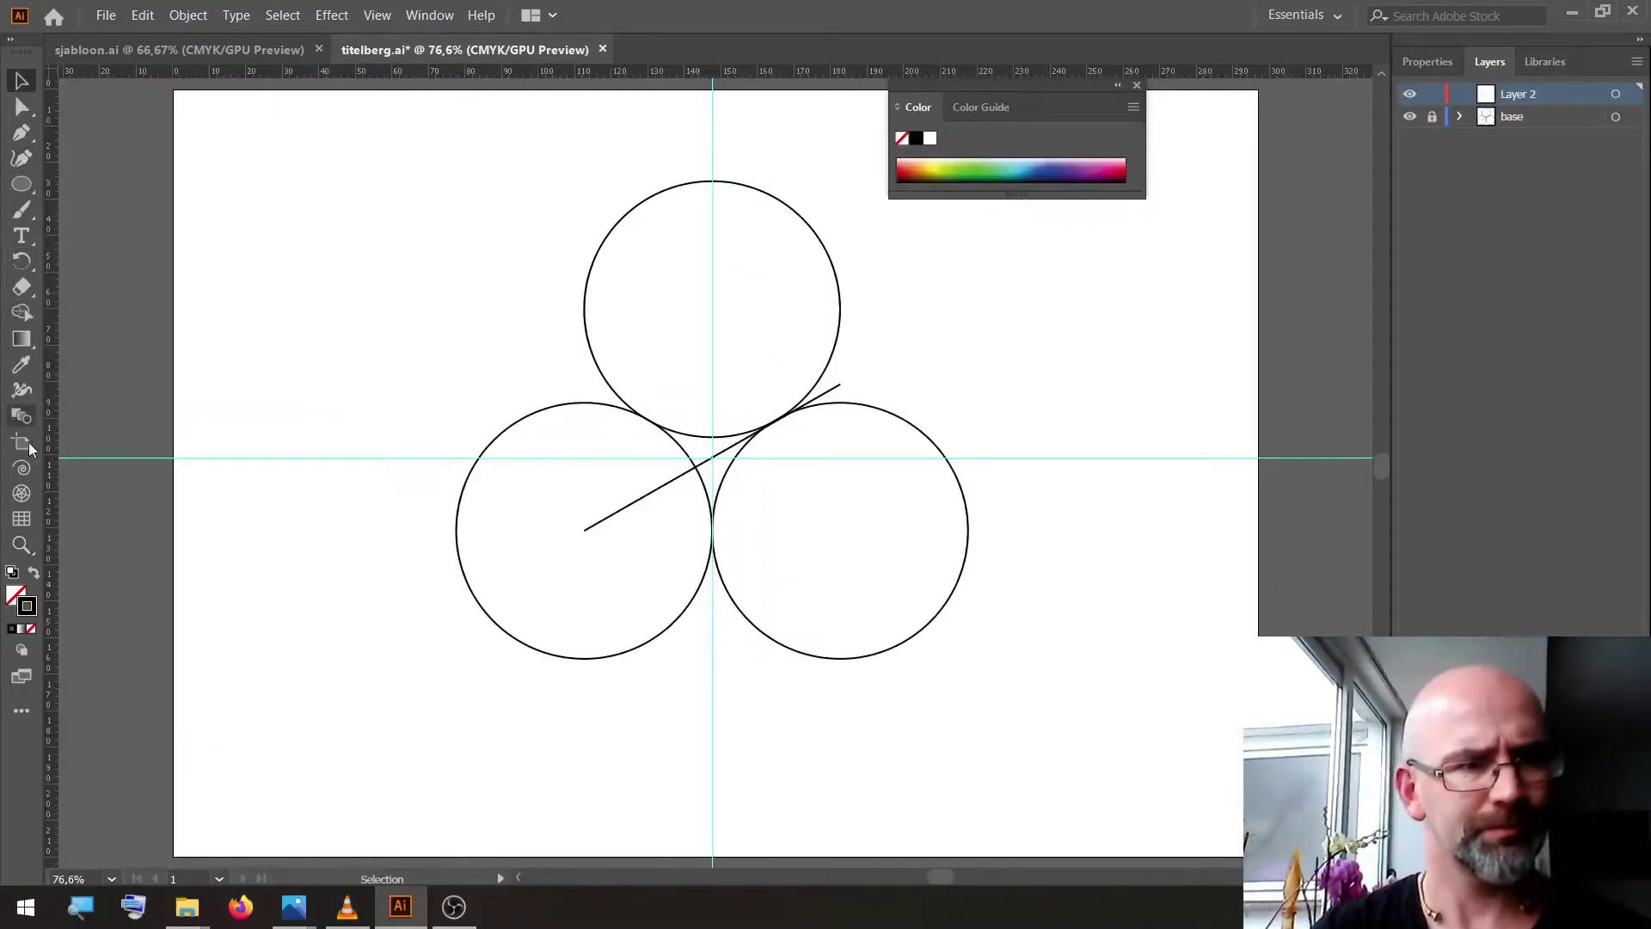
click(26, 494)
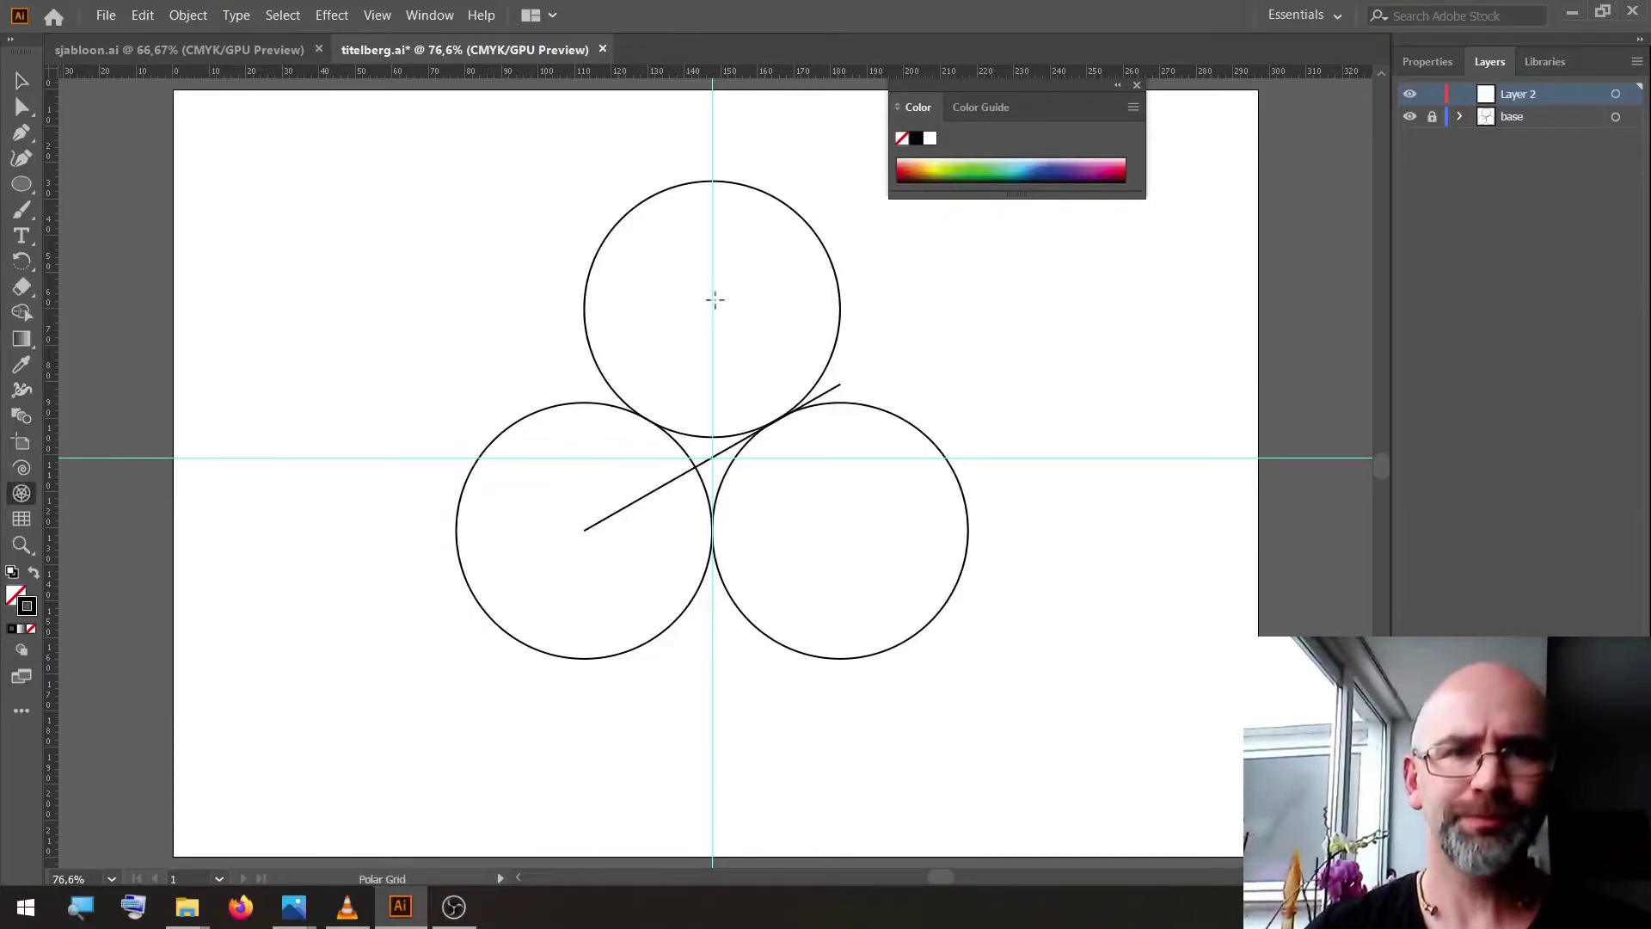
click(712, 300)
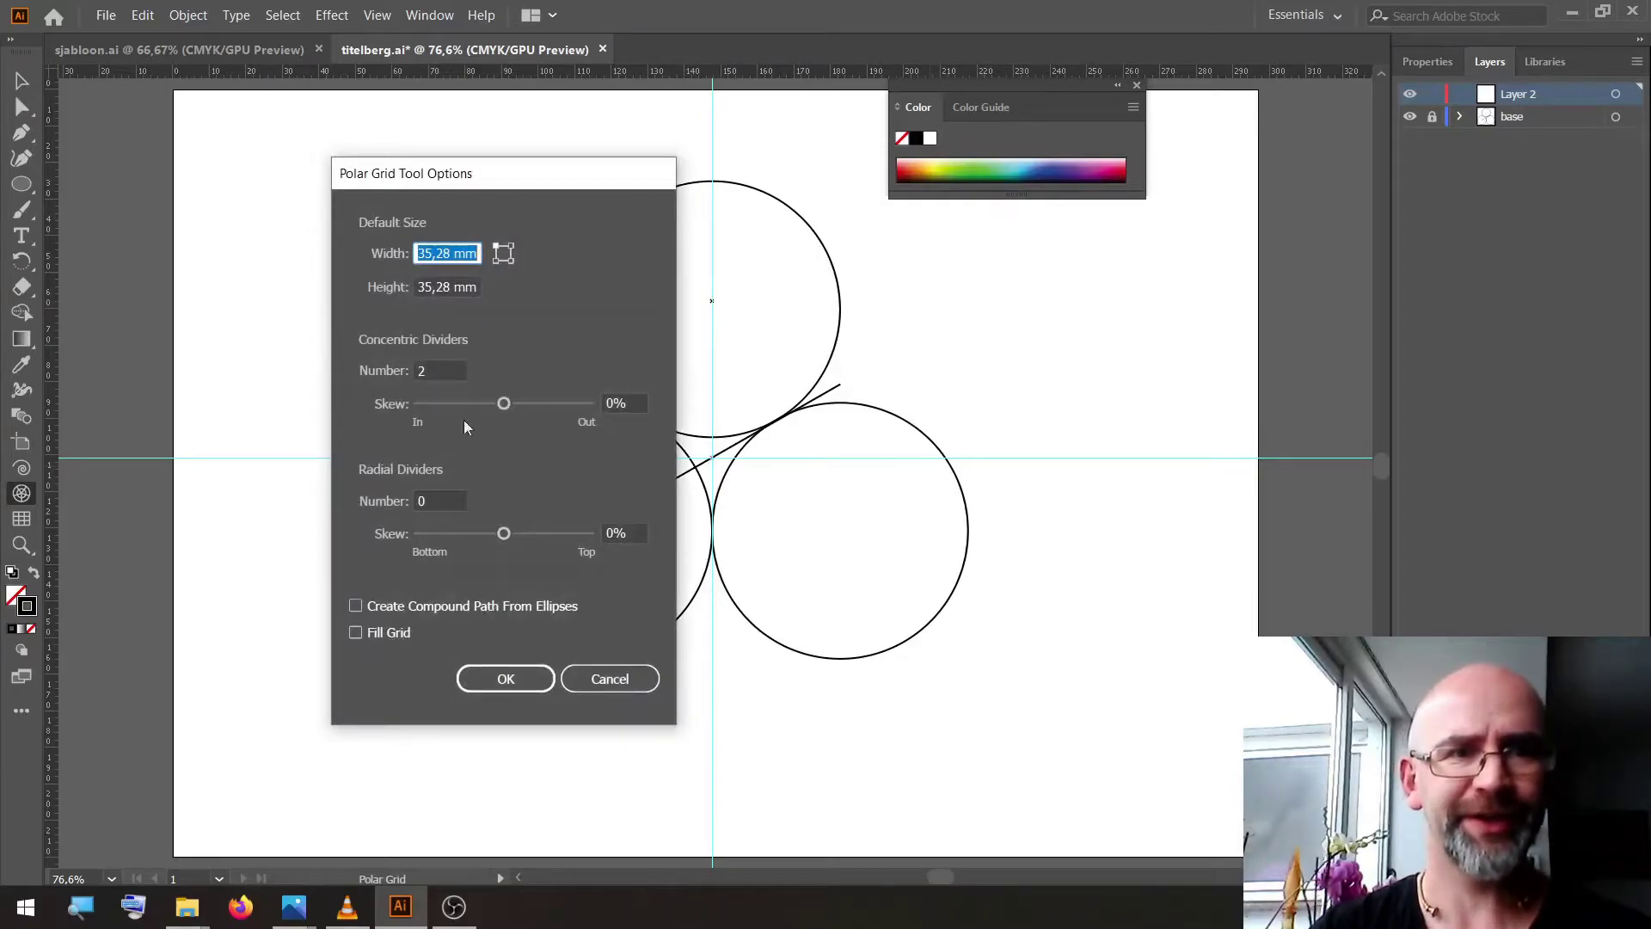
click(507, 677)
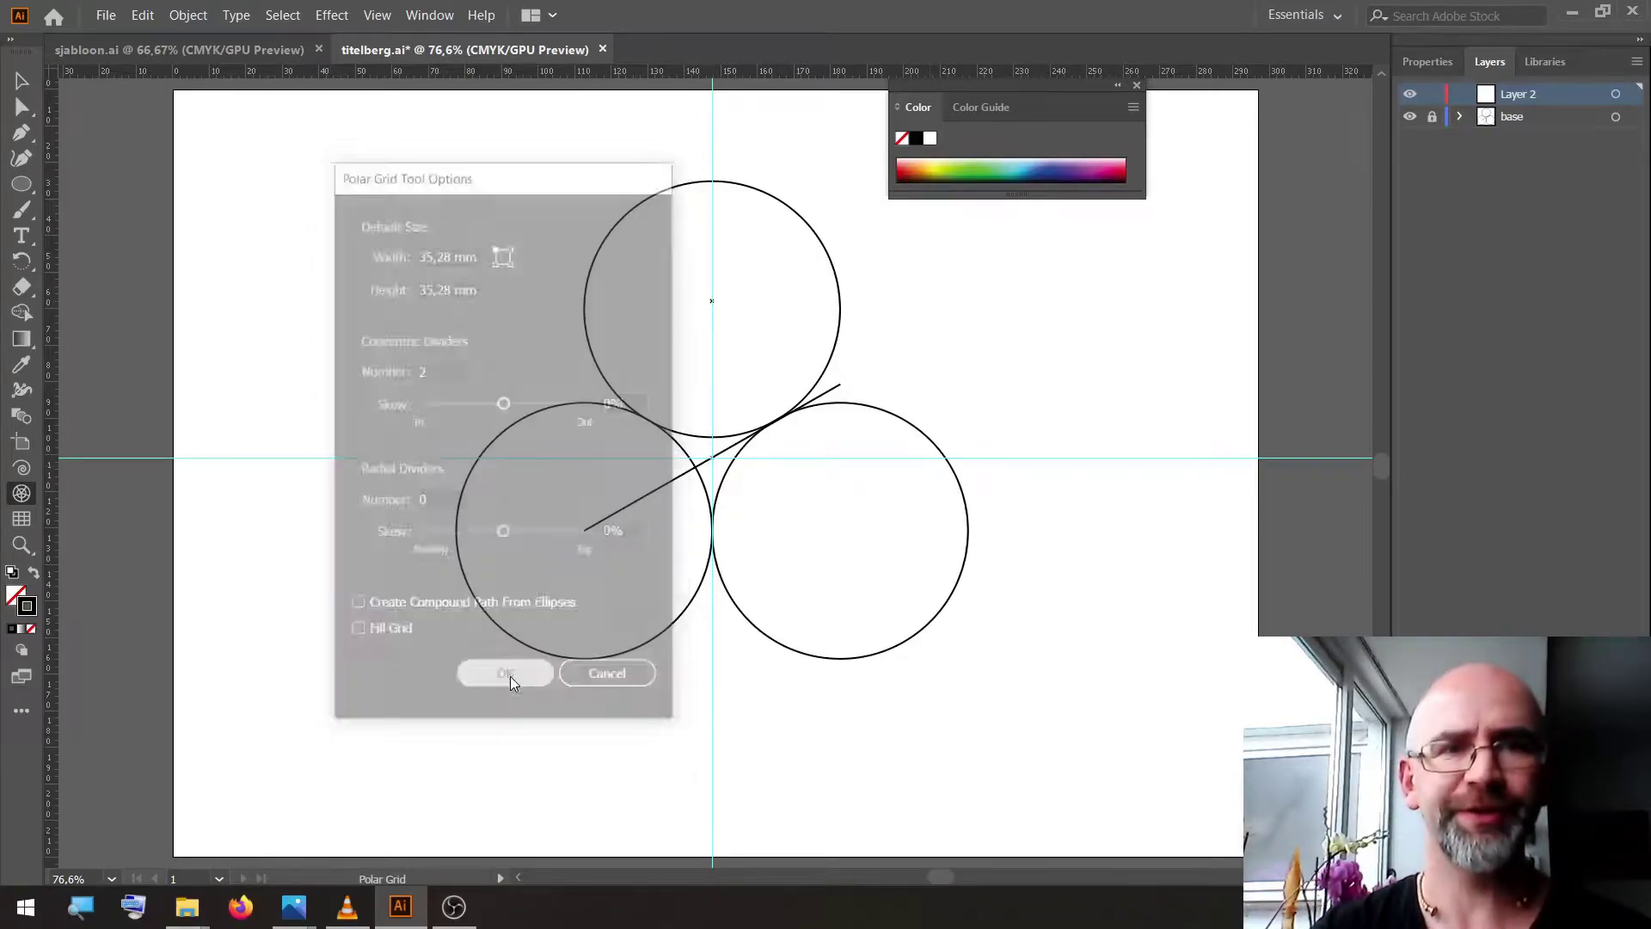
click(22, 79)
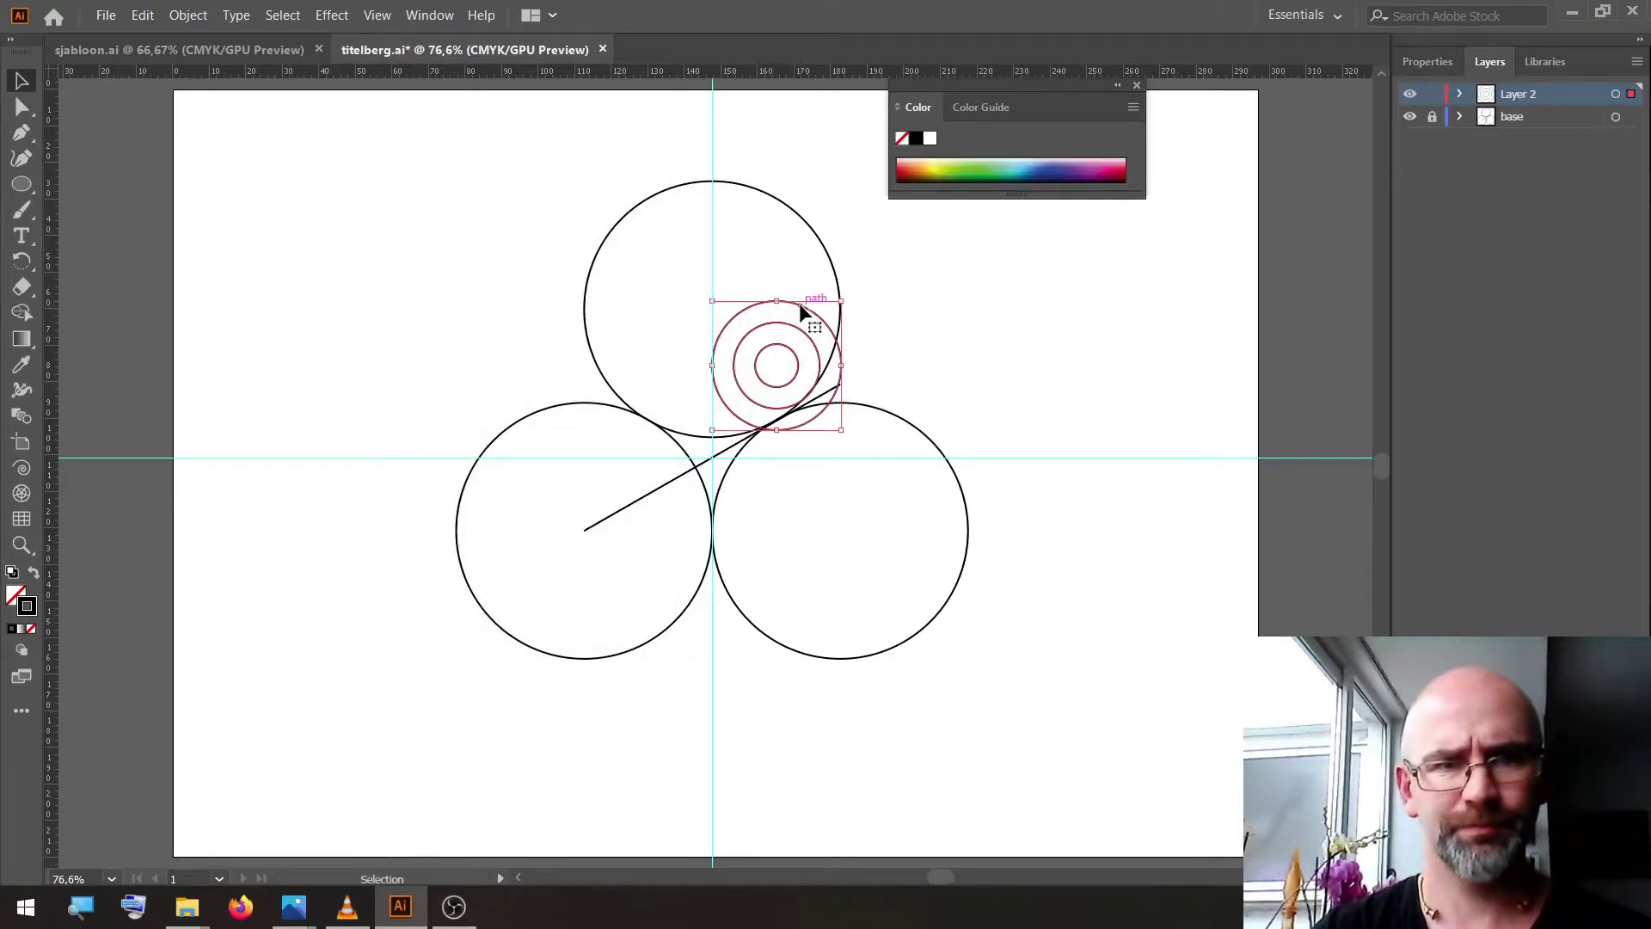
drag(800, 303, 734, 237)
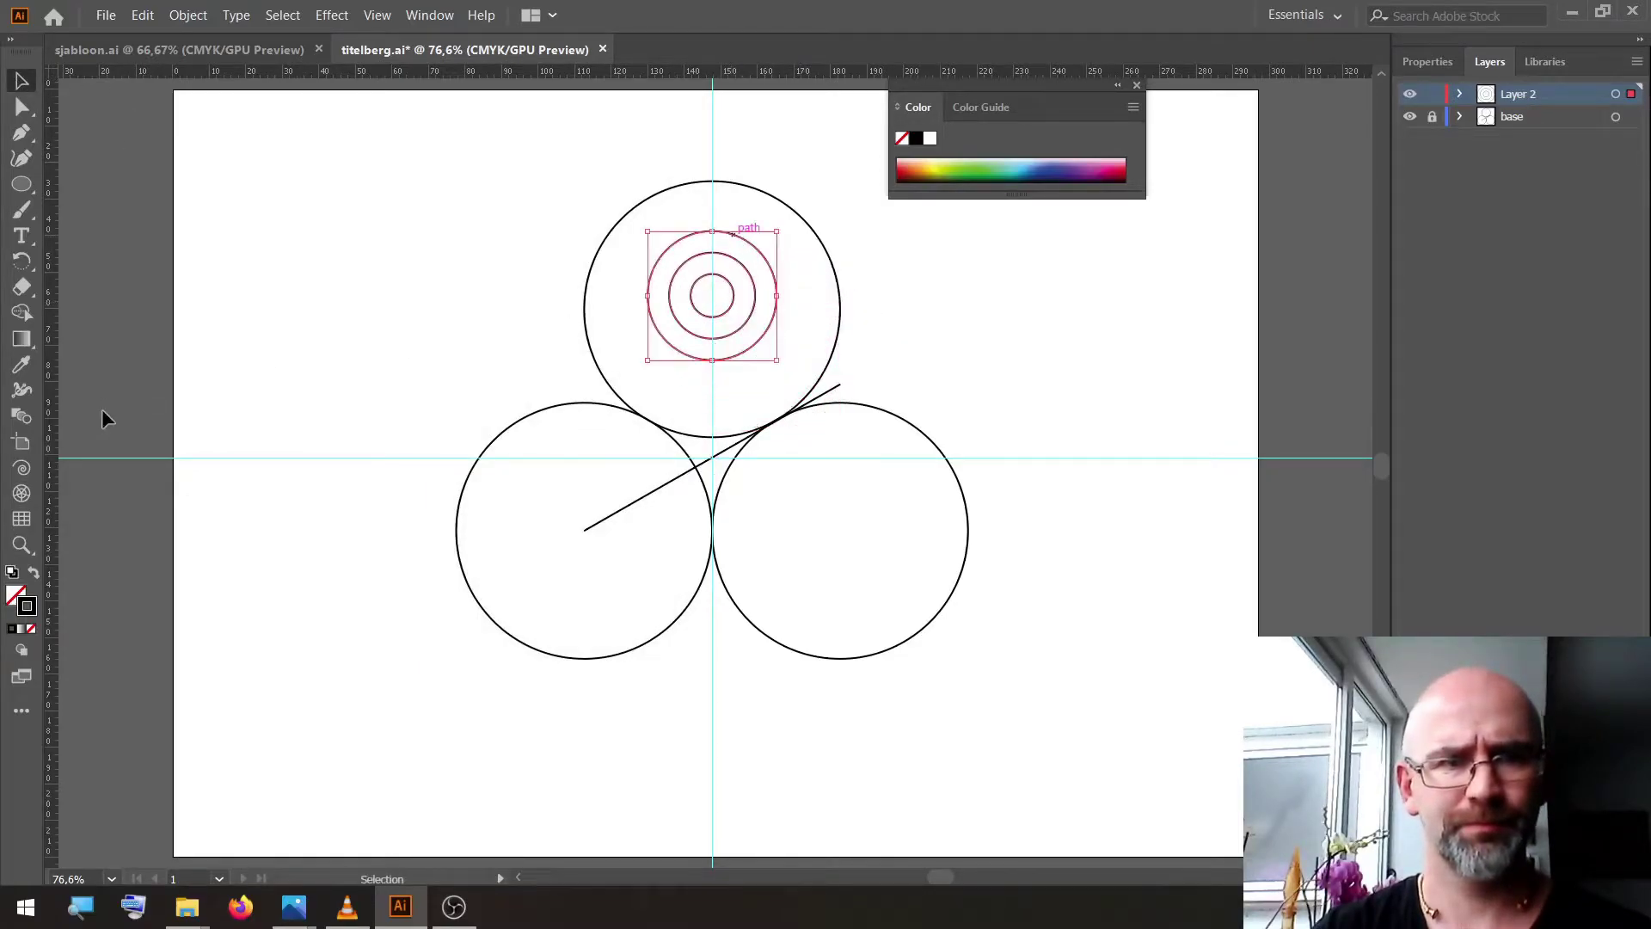
click(21, 545)
Select the lower half-arcs of the rings and shift them 5.23 mm to the right
drag(679, 334, 1066, 627)
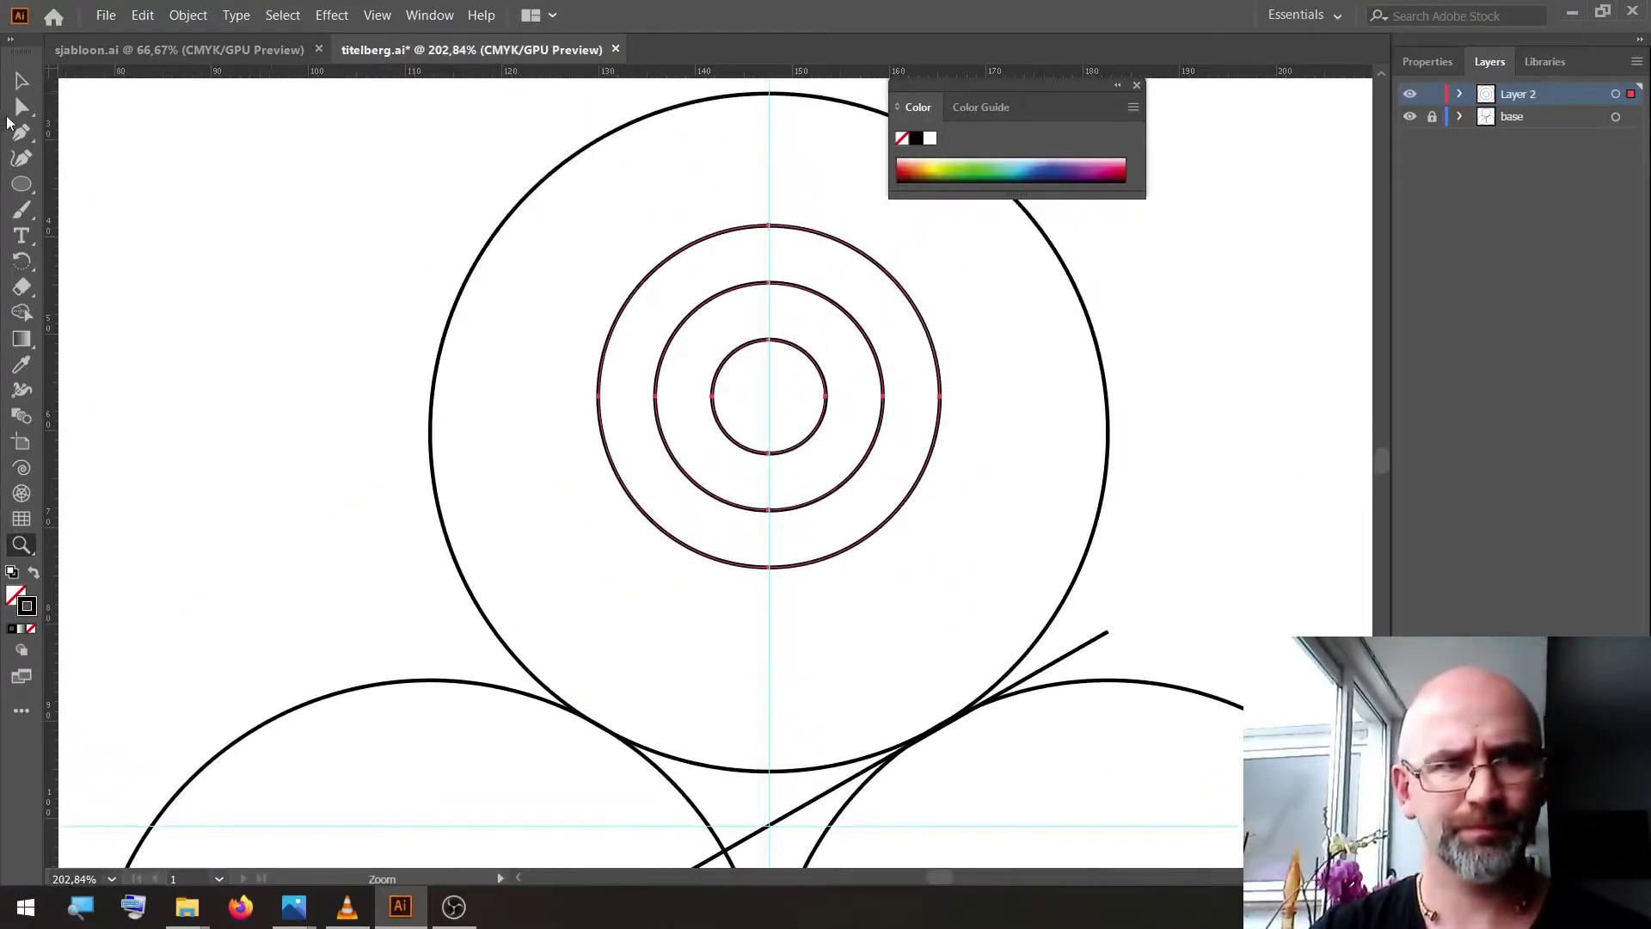
click(21, 107)
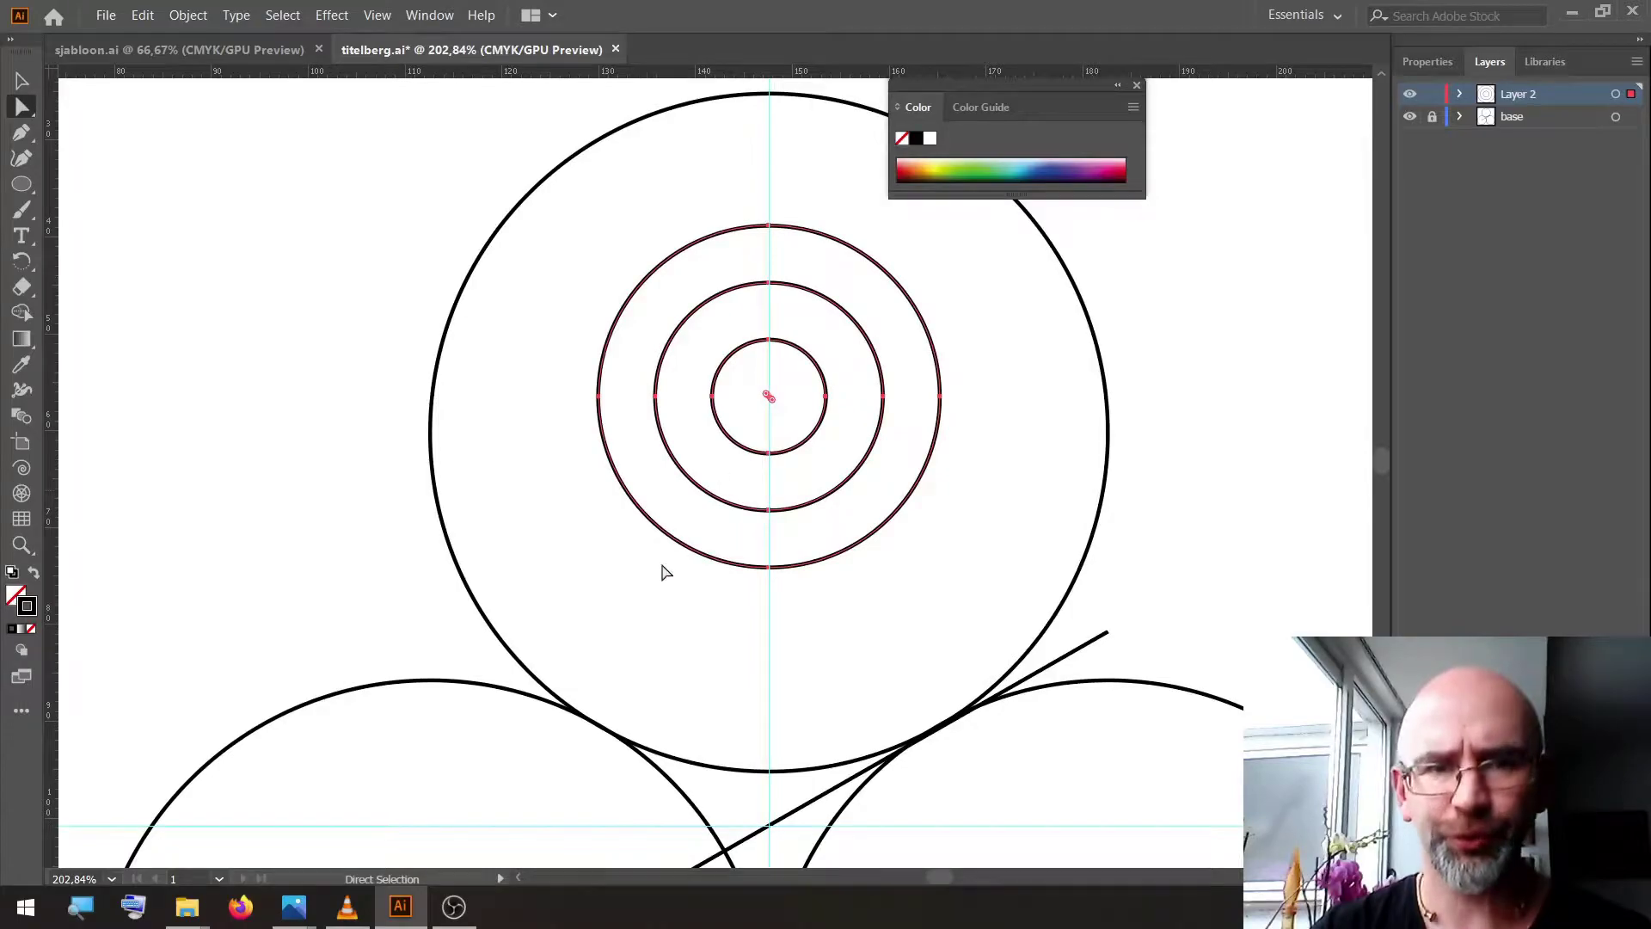
drag(666, 582, 880, 443)
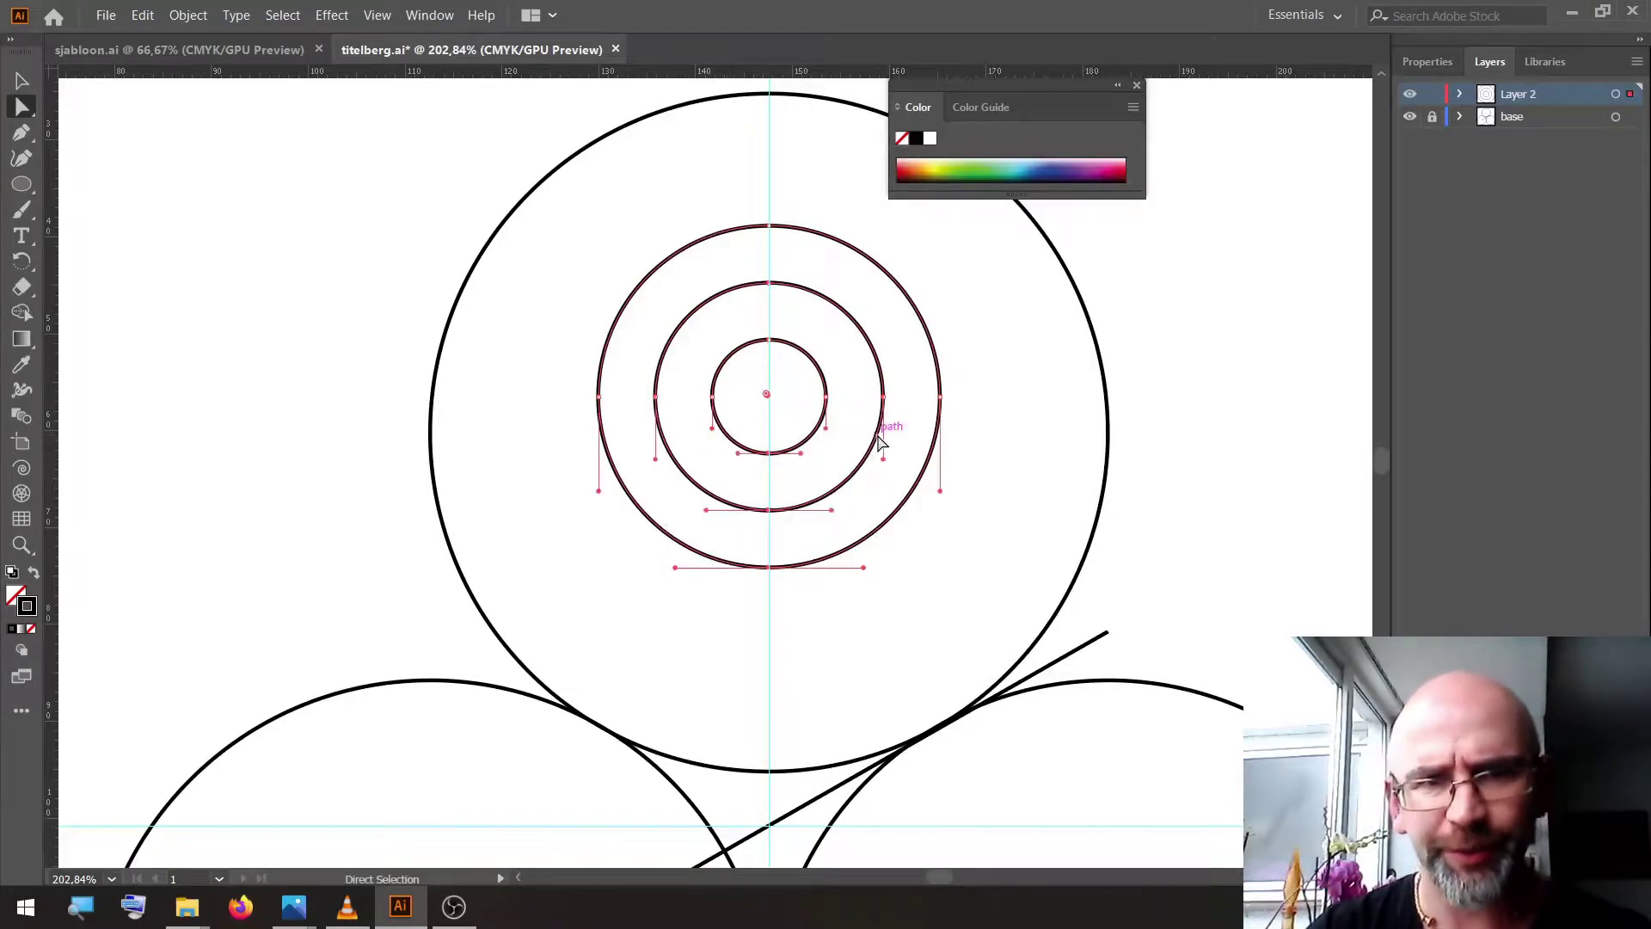
key(Delete)
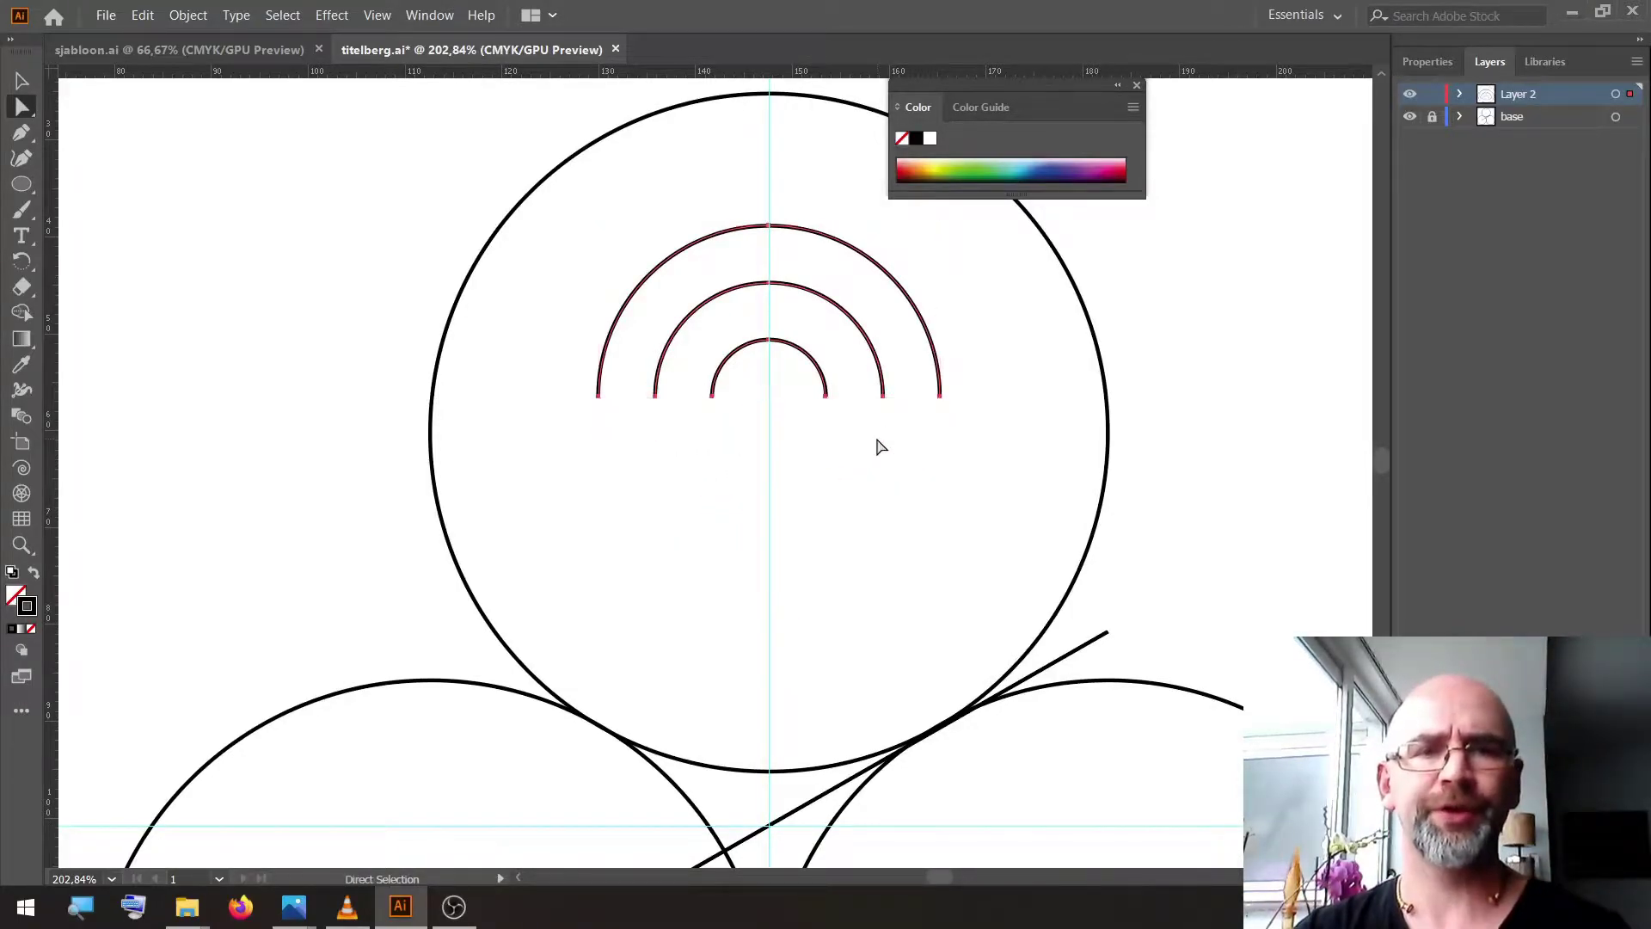
key(ctrl+z)
key(ctrl+z)
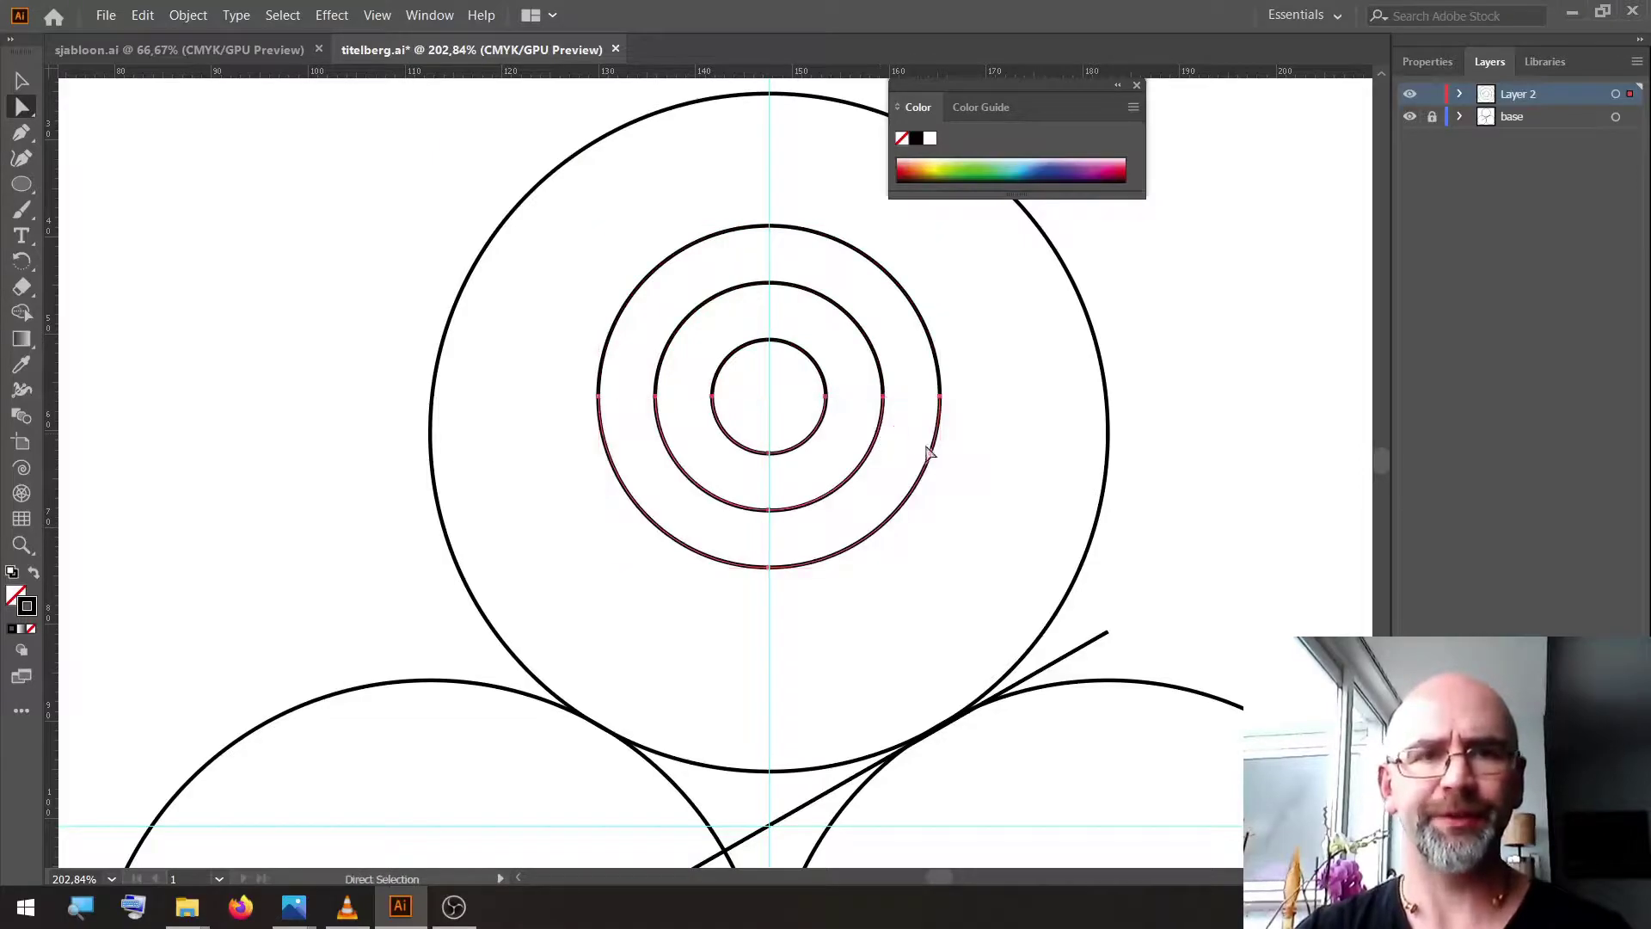
click(16, 81)
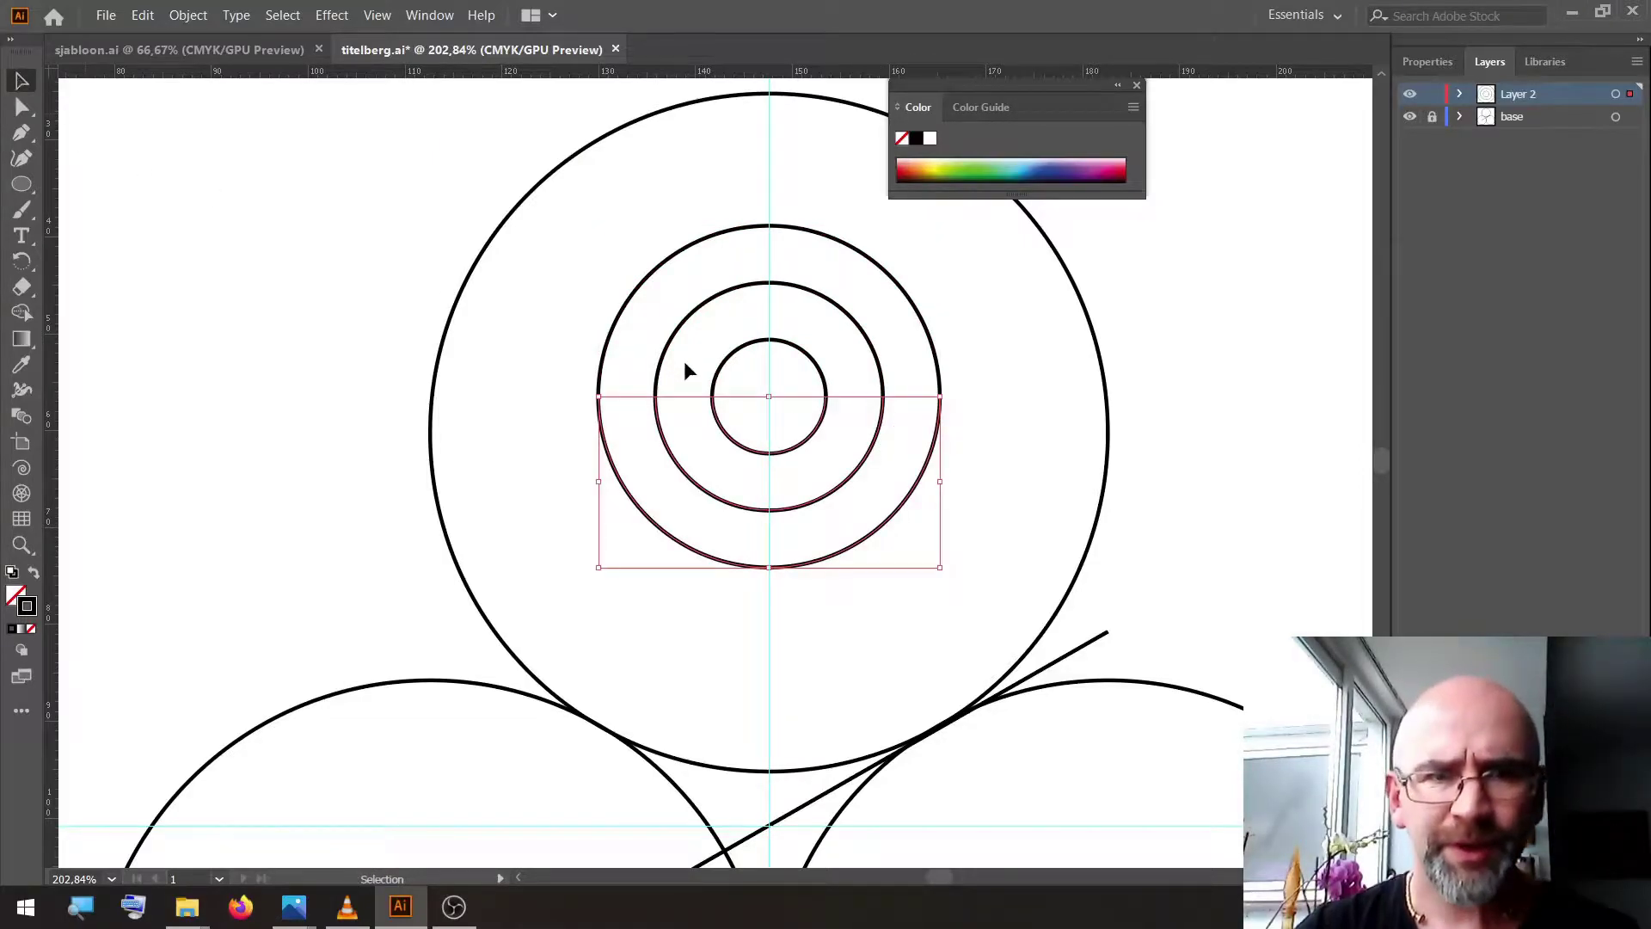
drag(660, 423, 717, 422)
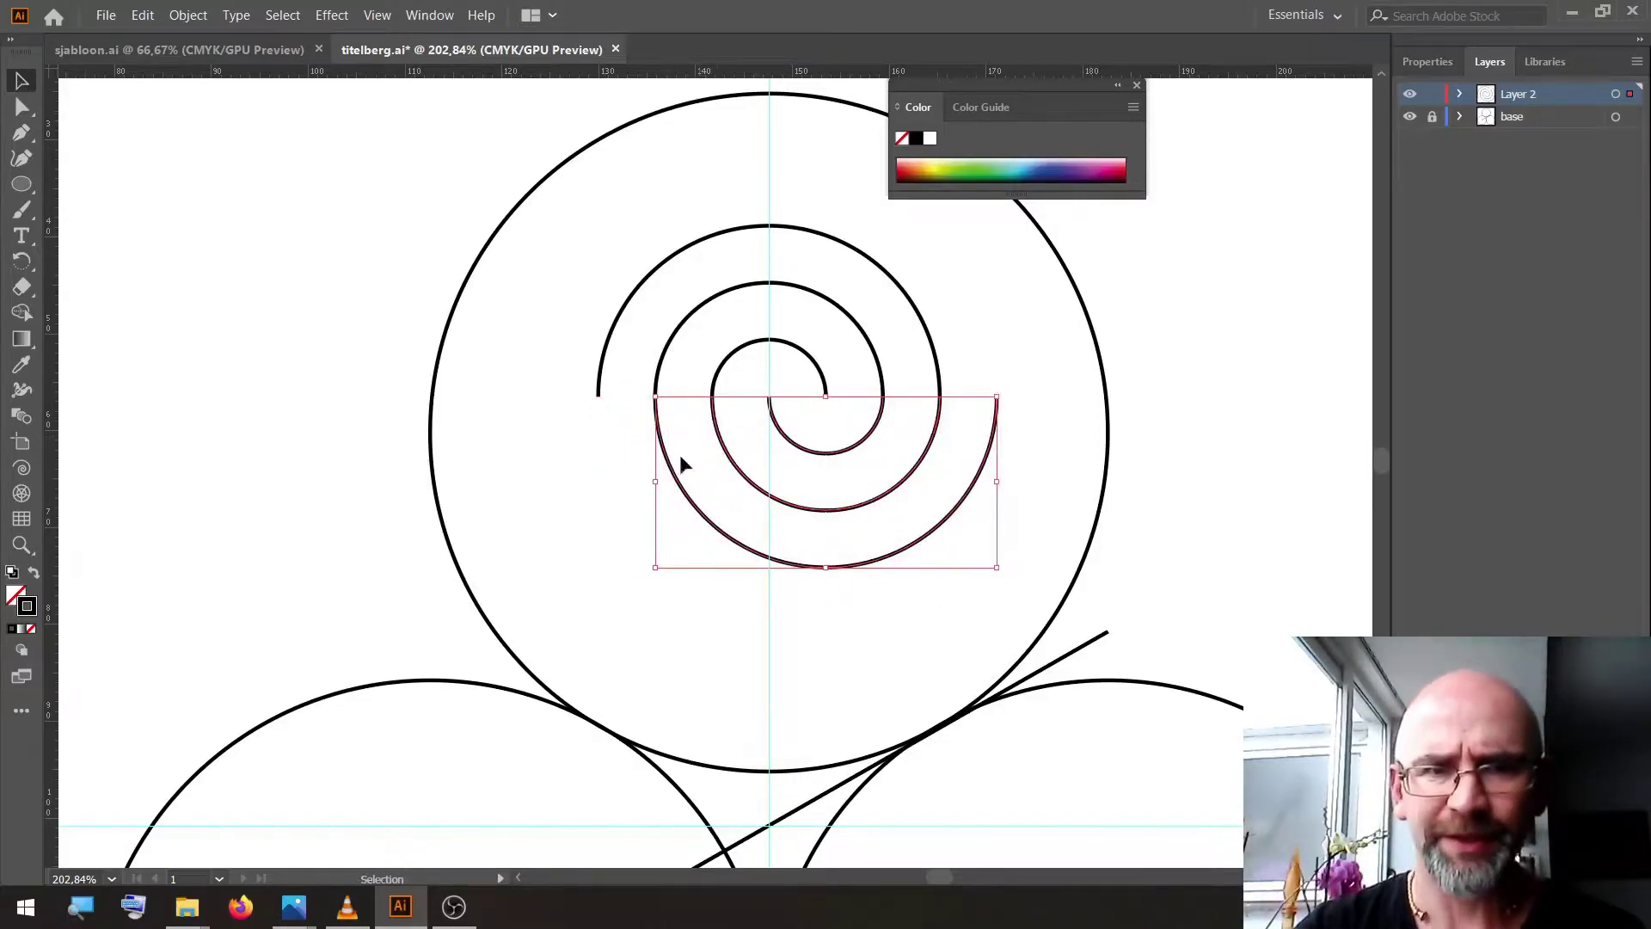
click(594, 490)
Select all the half-circle arcs and join them into one spiral with Ctrl+J
drag(555, 314, 1017, 465)
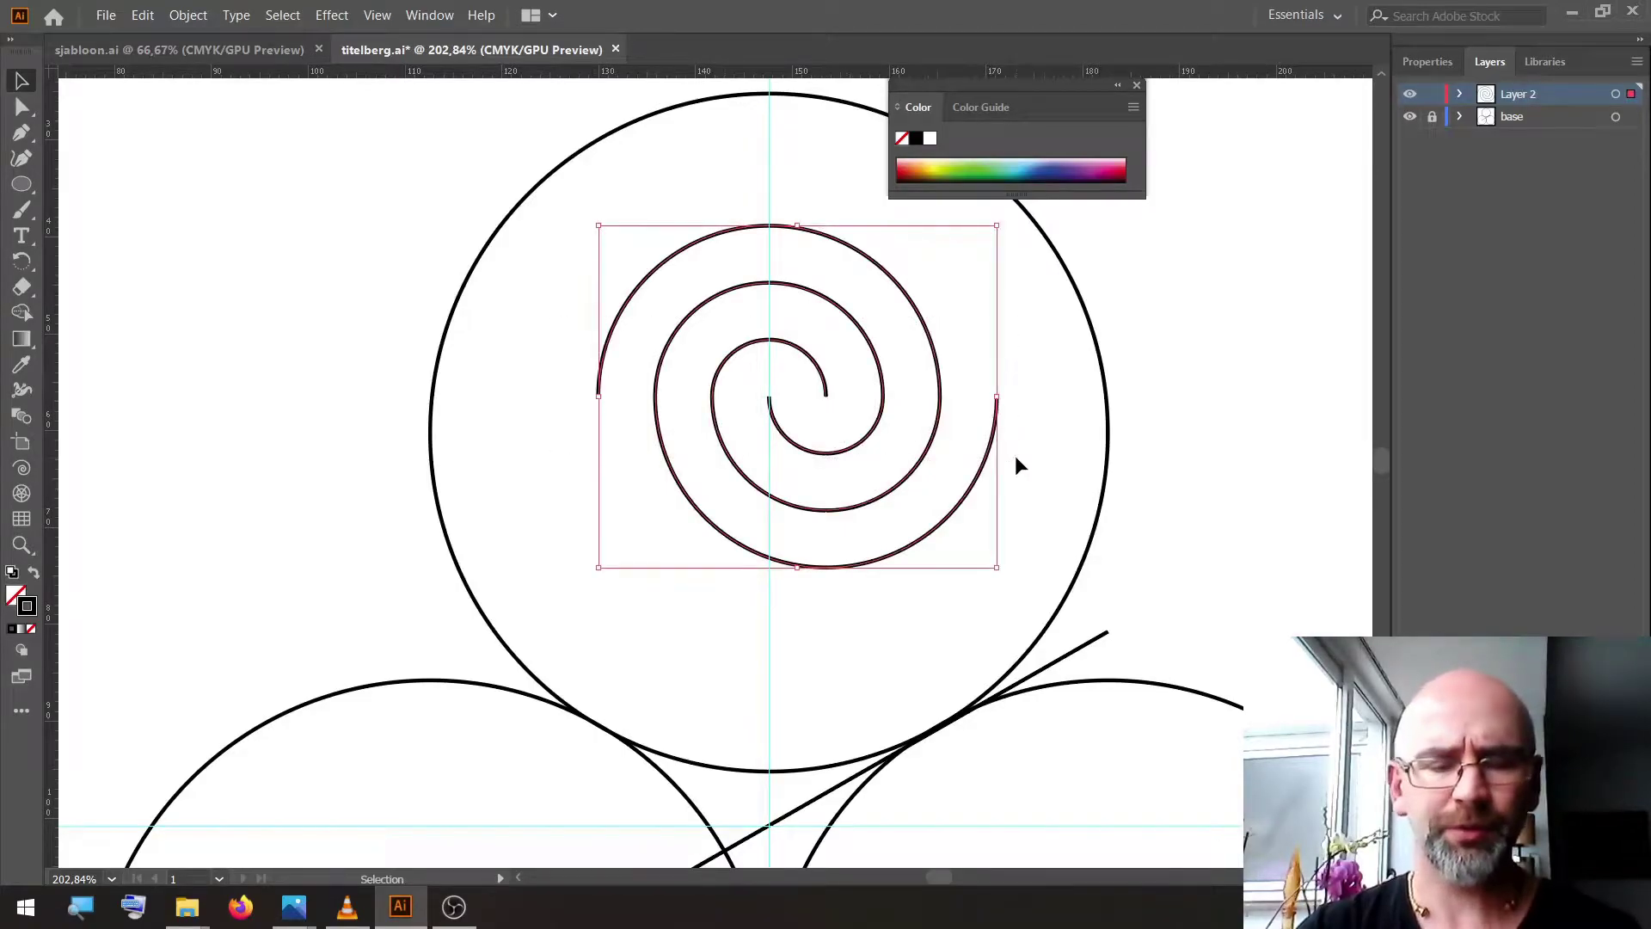
key(a)
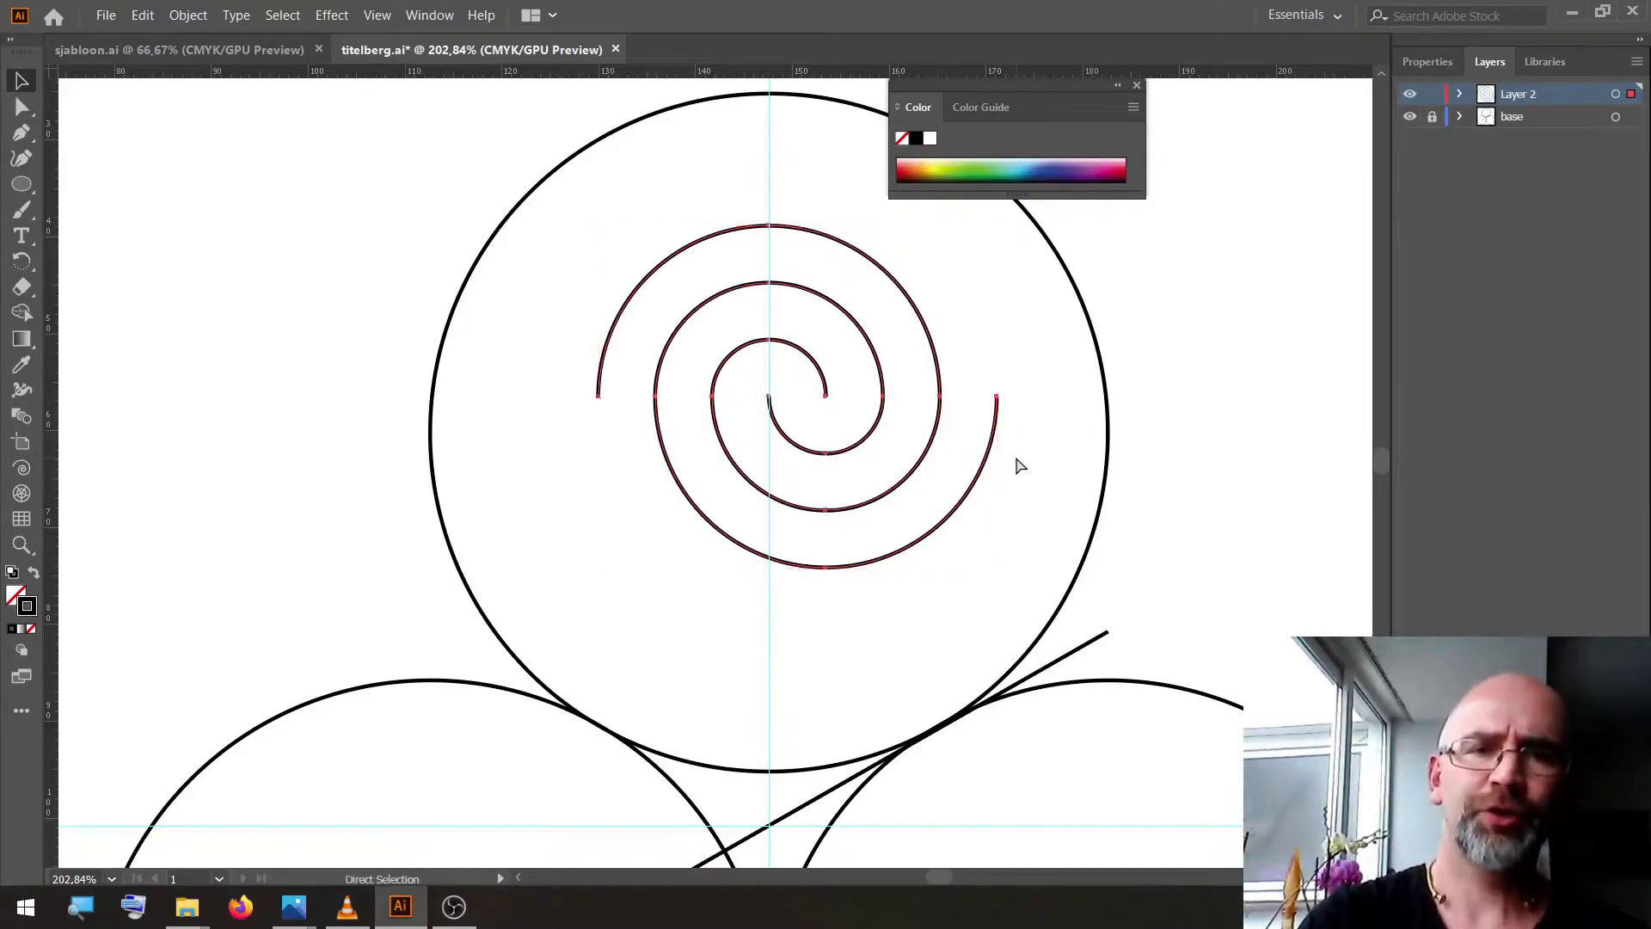
key(ctrl+j)
key(v)
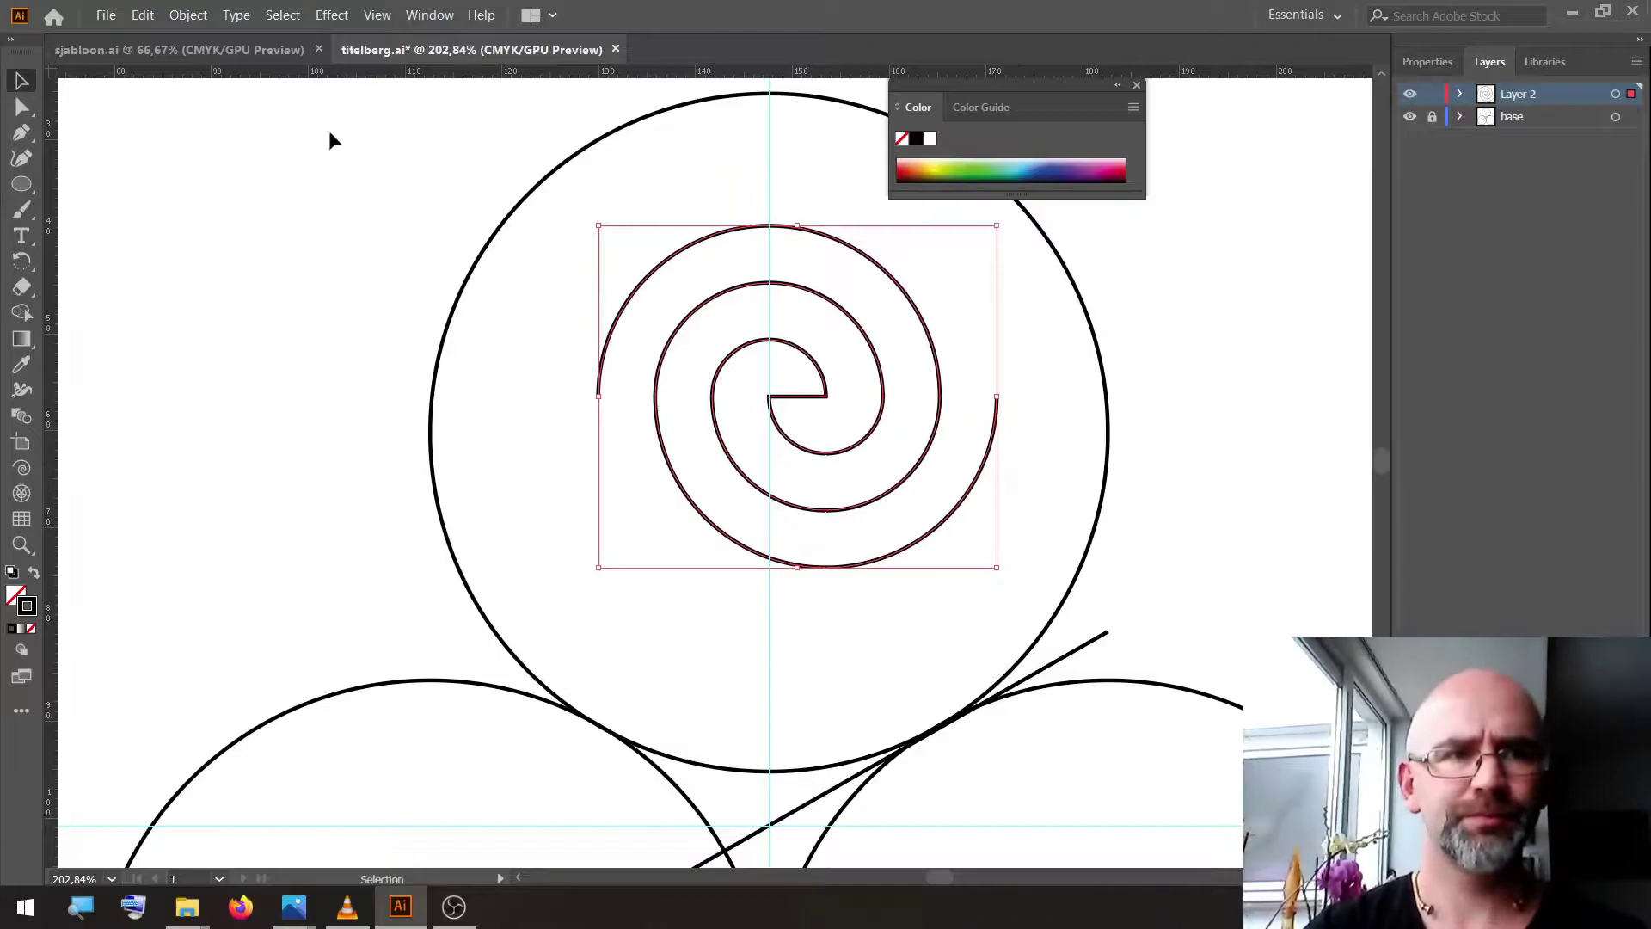
click(22, 107)
click(518, 310)
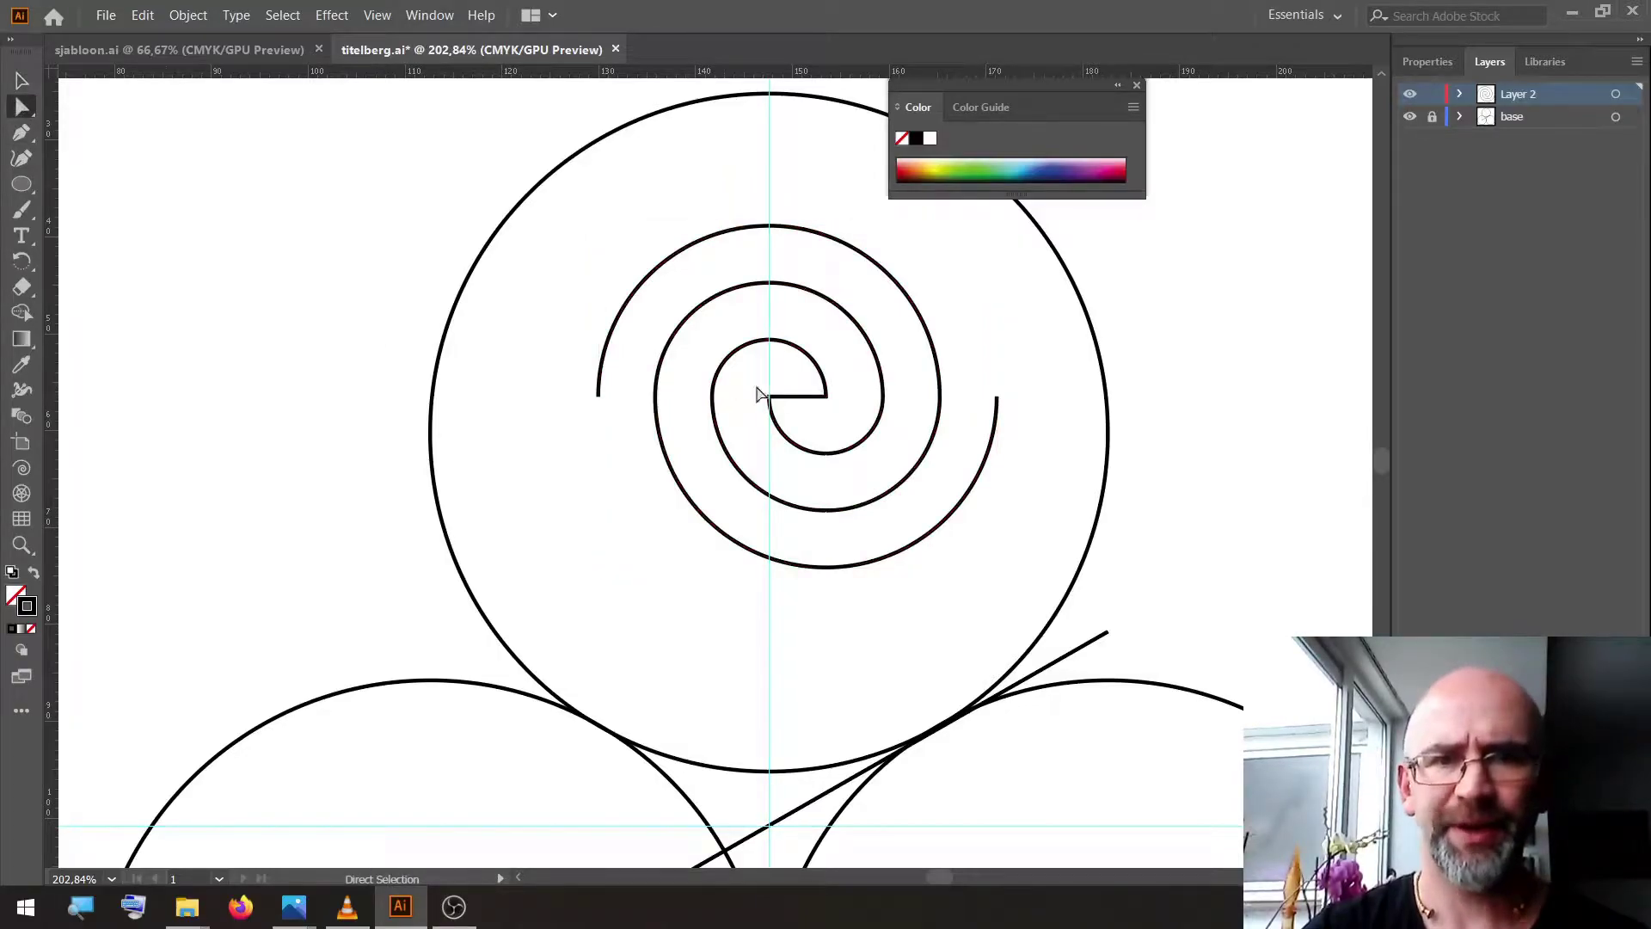
click(794, 391)
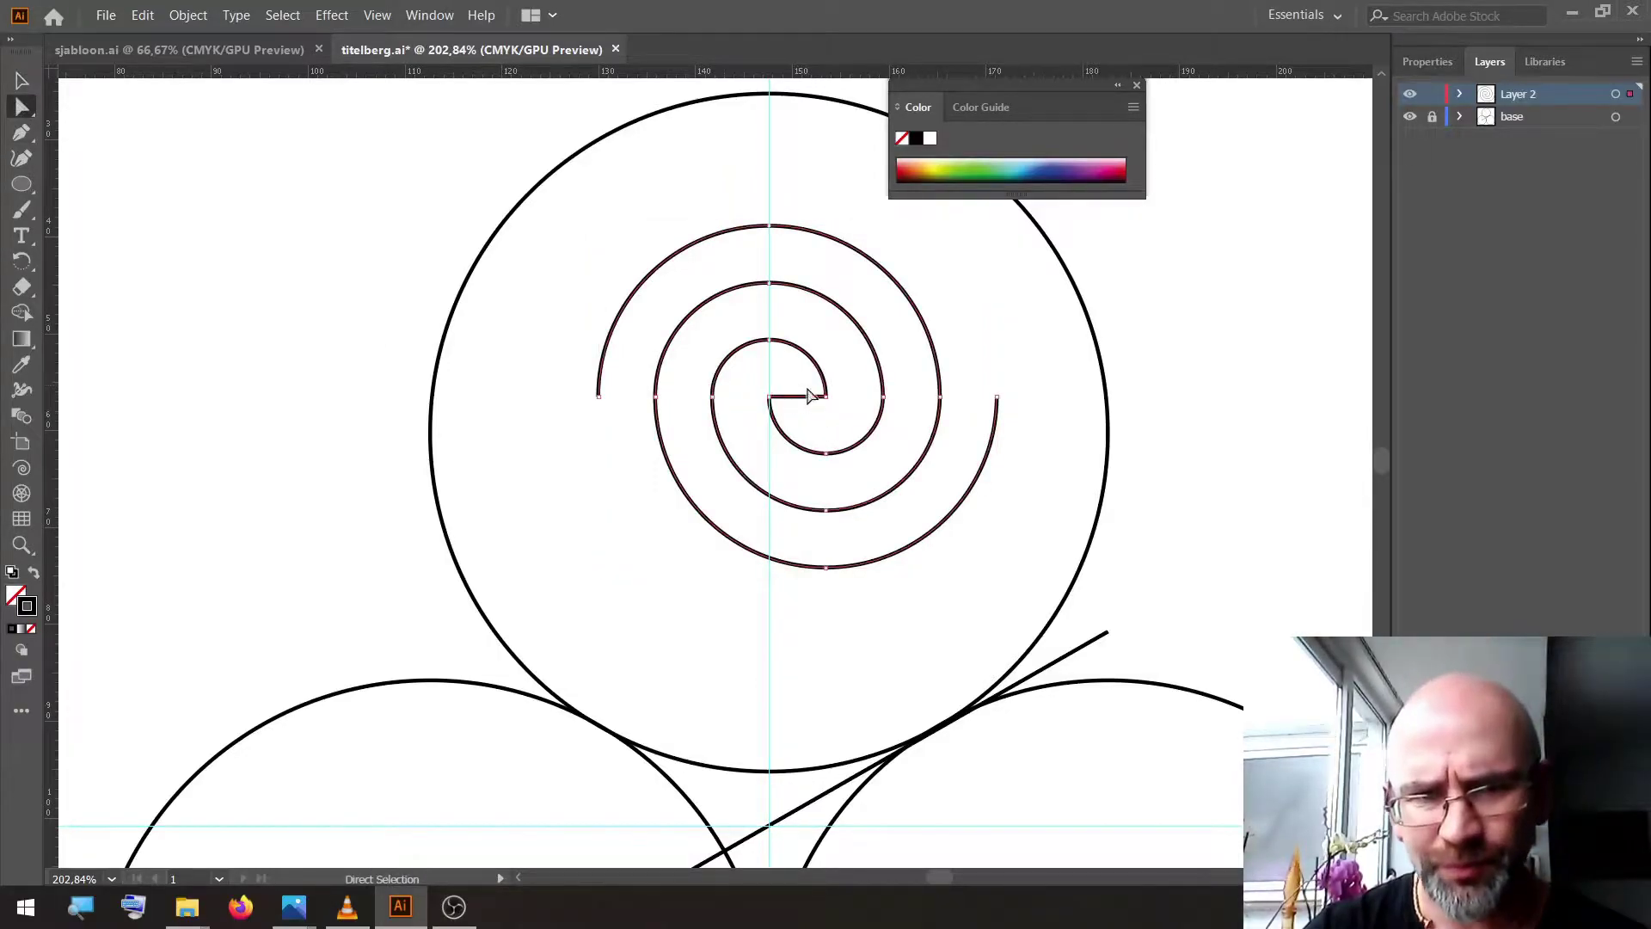